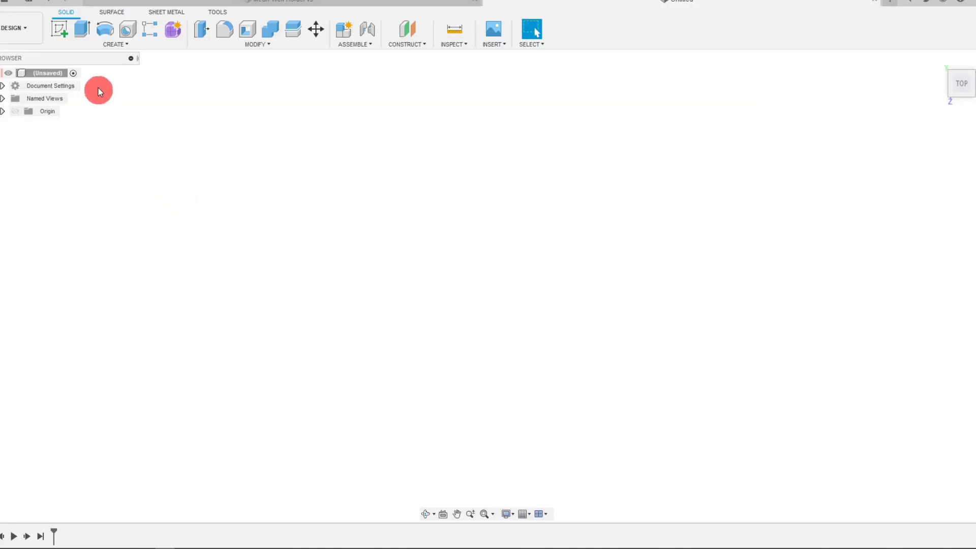
# Step: Start a new sketch on the bottom XZ ground plane
pyautogui.click(60, 32)
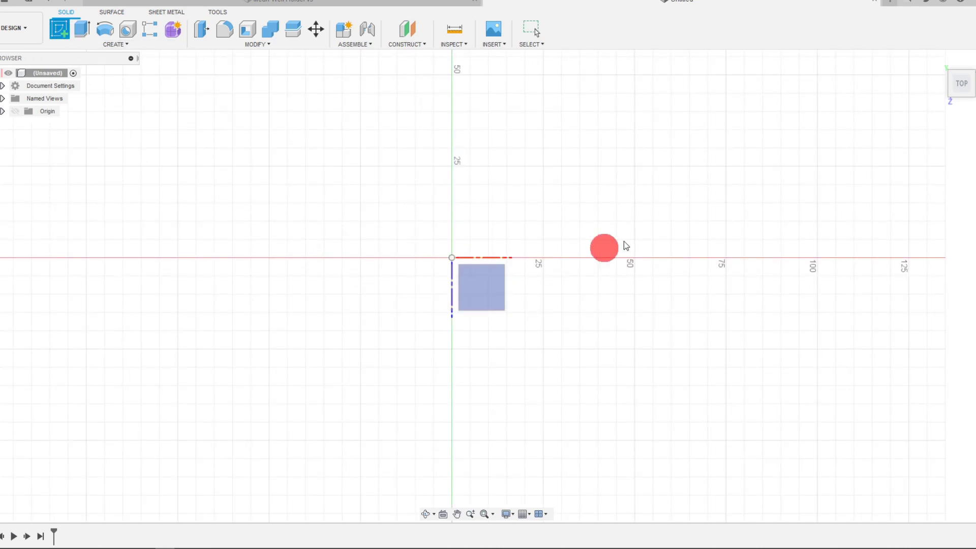
pyautogui.moveTo(964, 98)
pyautogui.mouseDown()
pyautogui.moveTo(965, 88)
pyautogui.moveTo(633, 300)
pyautogui.moveTo(527, 296)
pyautogui.mouseUp()
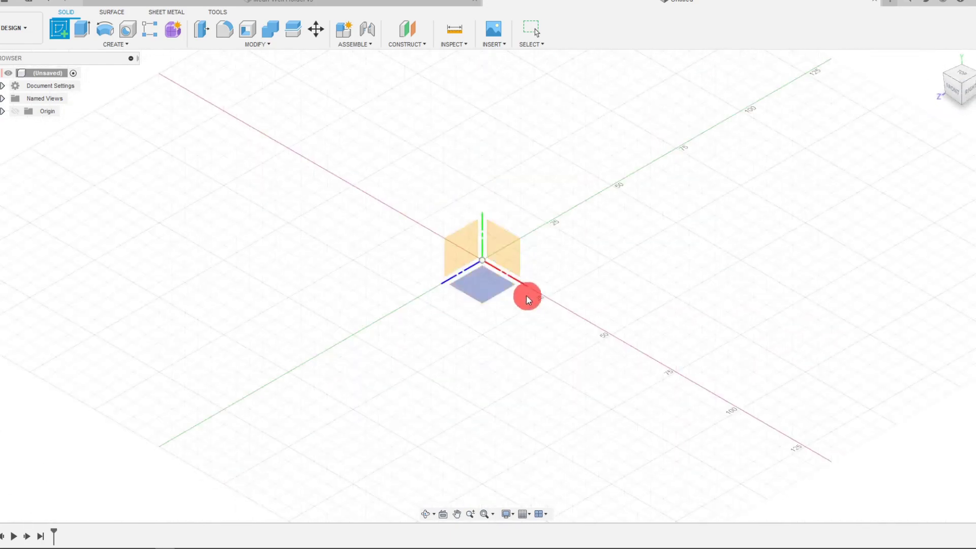
pyautogui.click(480, 291)
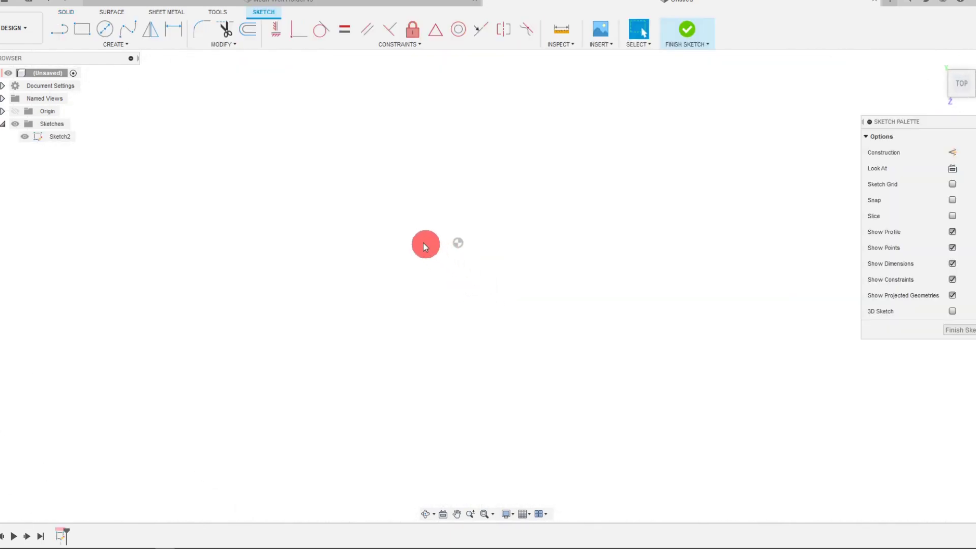
# Step: Draw a center-point slot from the origin to the right, 18 mm wide
pyautogui.click(106, 48)
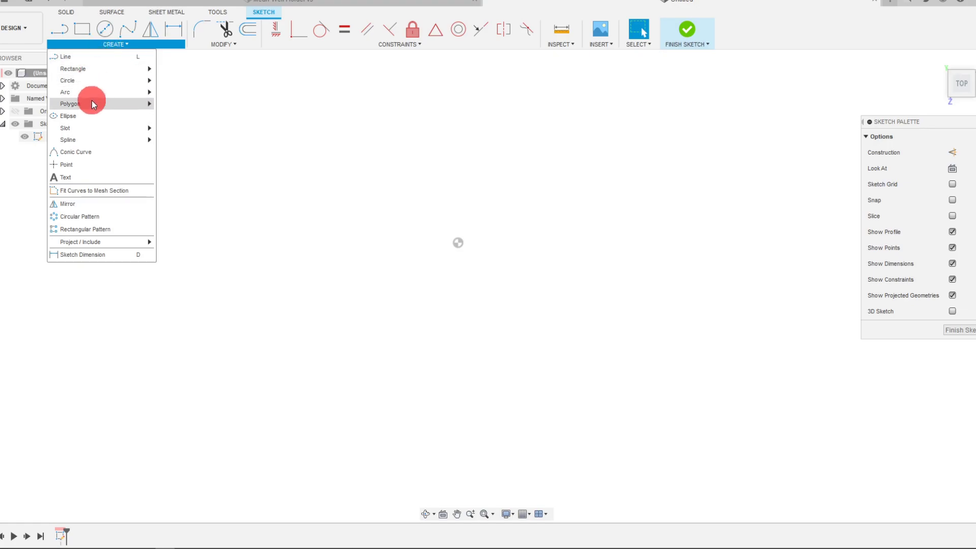
pyautogui.click(96, 128)
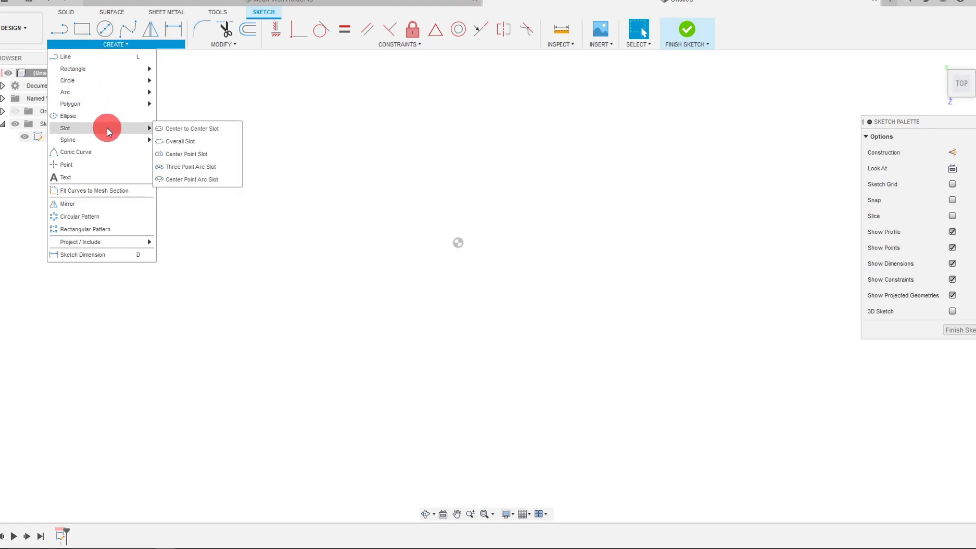
pyautogui.click(190, 154)
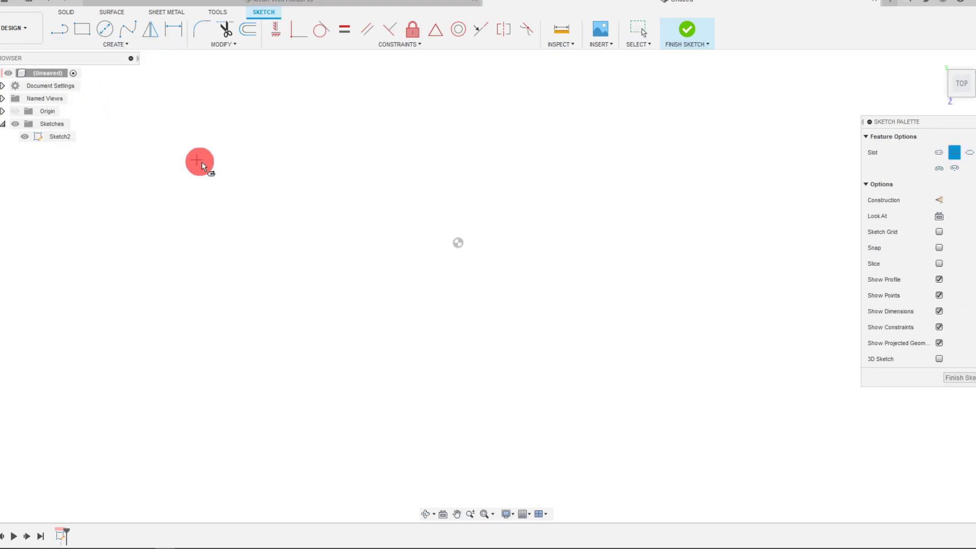
pyautogui.click(460, 245)
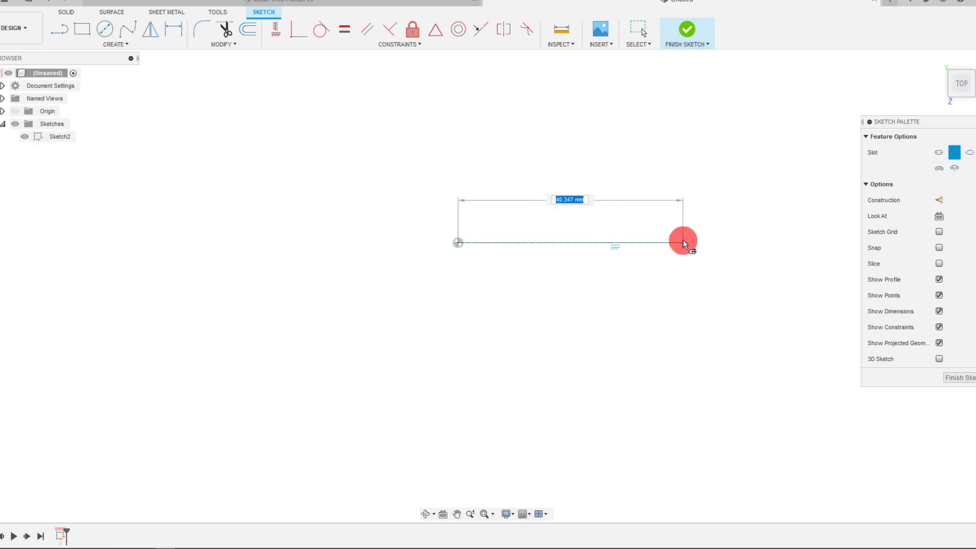
pyautogui.click(682, 244)
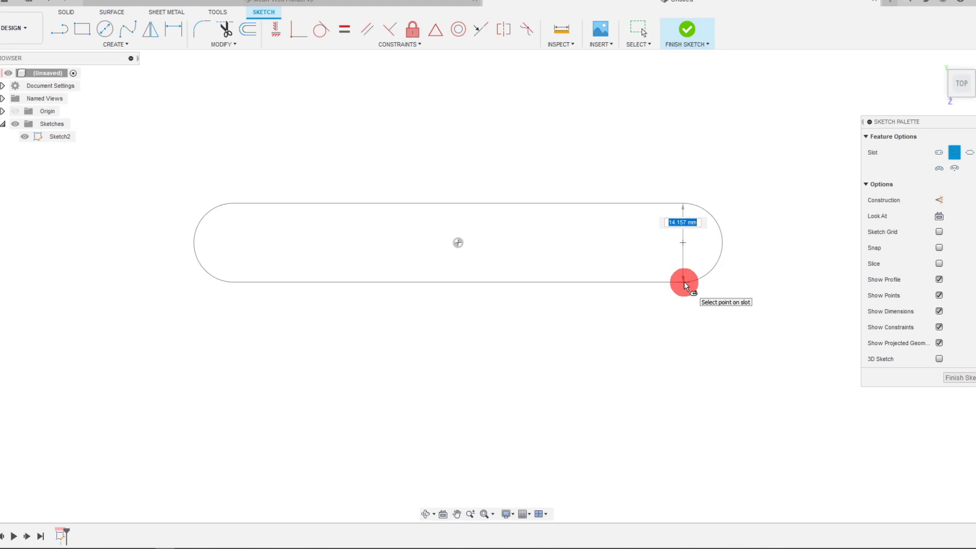
pyautogui.write('1')
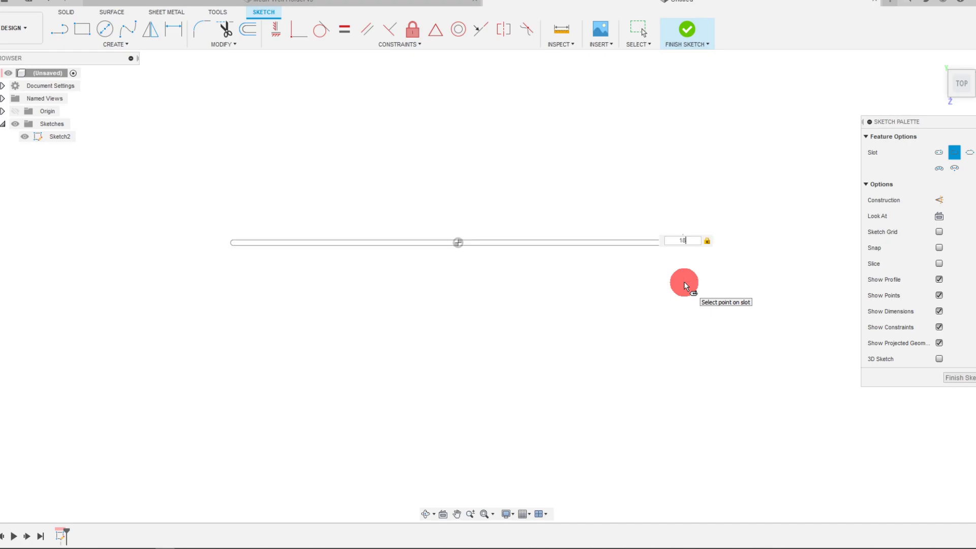
pyautogui.write('8')
pyautogui.press('Return')
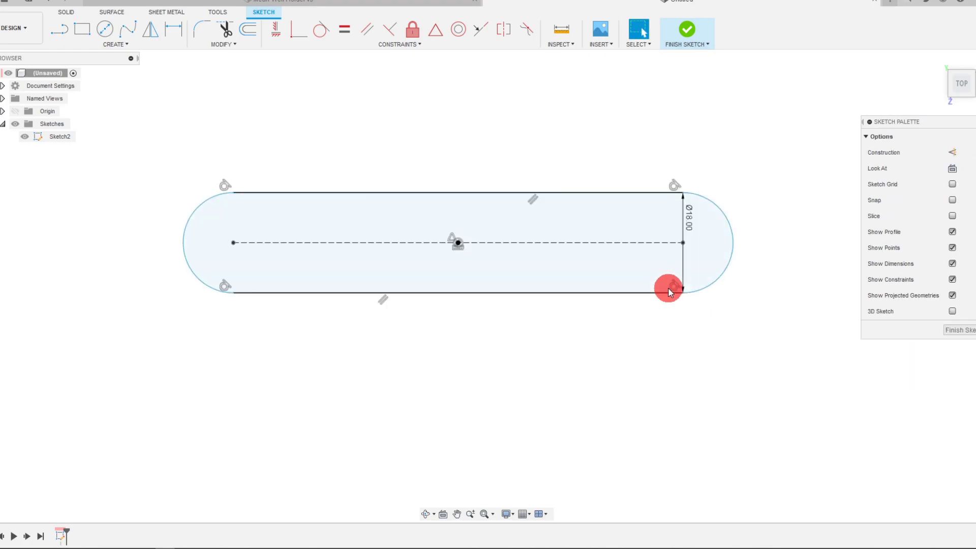
pyautogui.scroll(-1, 501, 325)
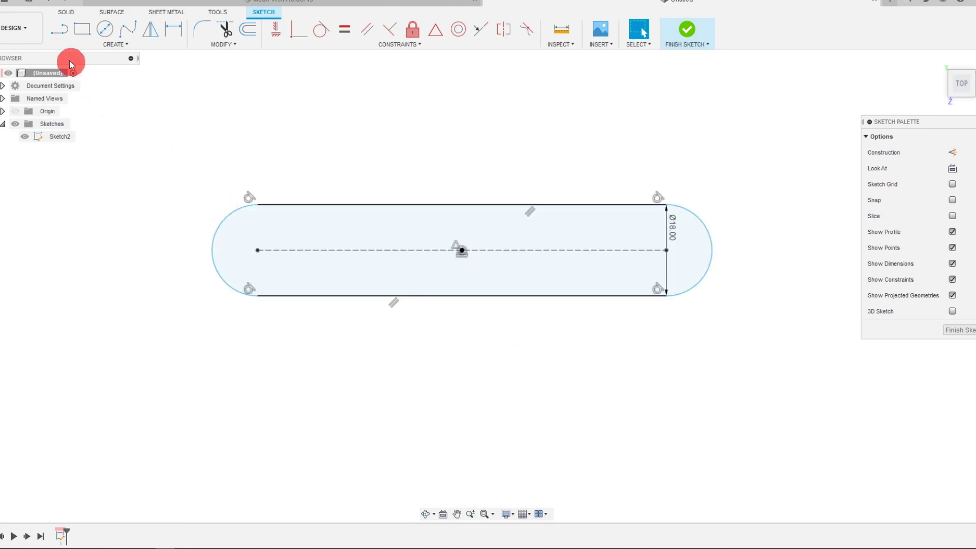
# Step: Draw vertical lines left and right of the slot and convert both to construction lines
pyautogui.click(170, 209)
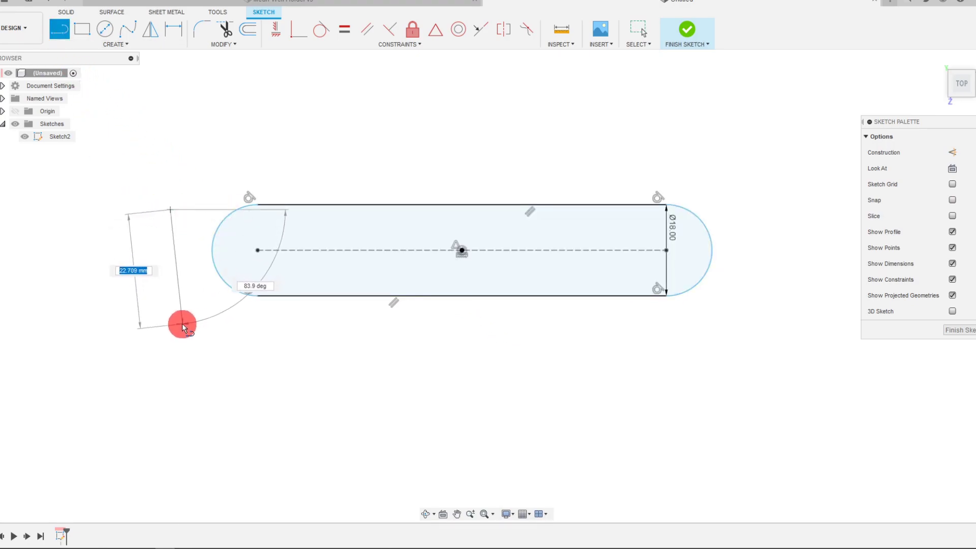
pyautogui.doubleClick(175, 326)
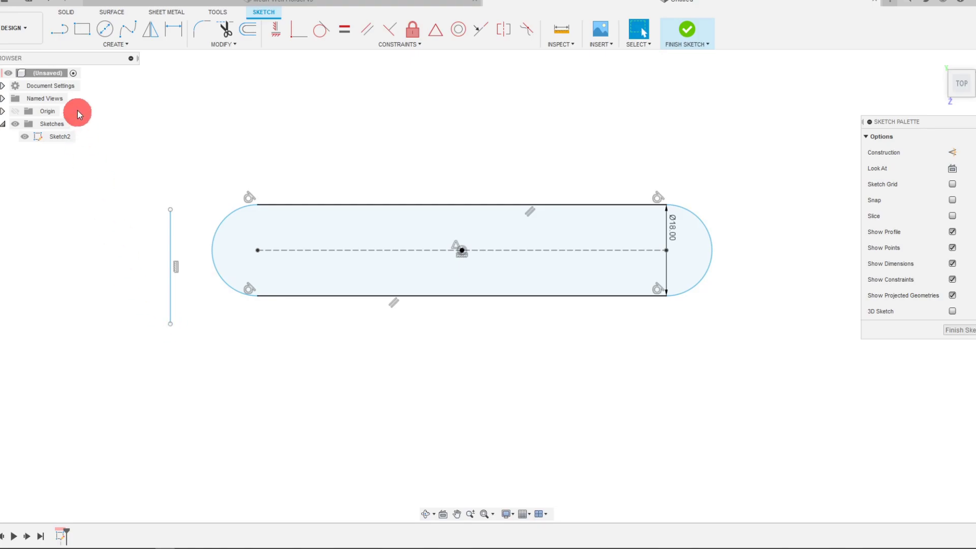
pyautogui.click(730, 172)
pyautogui.click(730, 289)
pyautogui.press('Escape')
pyautogui.moveTo(929, 130); pyautogui.dragTo(823, 135)
pyautogui.click(730, 216)
pyautogui.moveTo(191, 304); pyautogui.dragTo(192, 306)
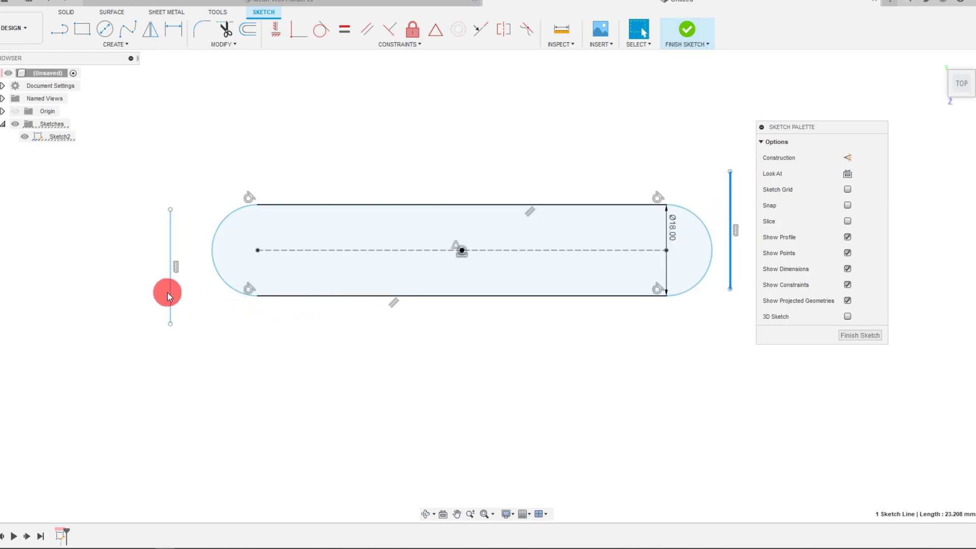
pyautogui.keyDown('ctrl'); pyautogui.click(170, 292); pyautogui.keyUp('ctrl')
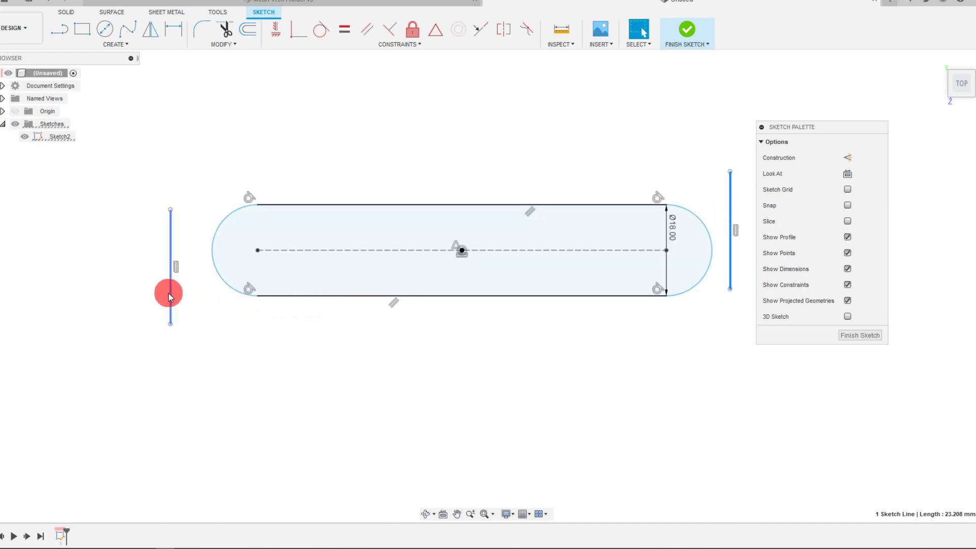
pyautogui.click(849, 159)
pyautogui.click(633, 149)
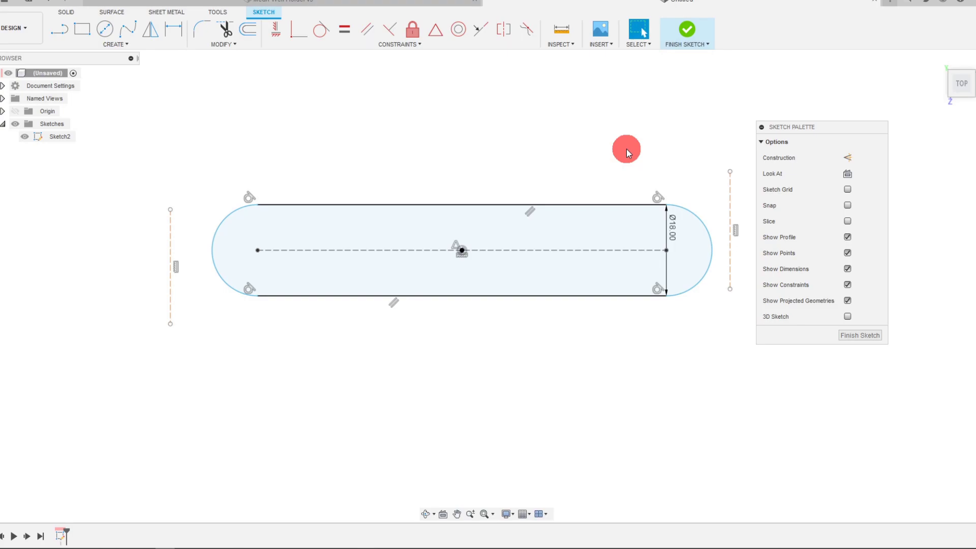
# Step: Make each rounded slot end tangent to its adjacent construction line
pyautogui.click(319, 33)
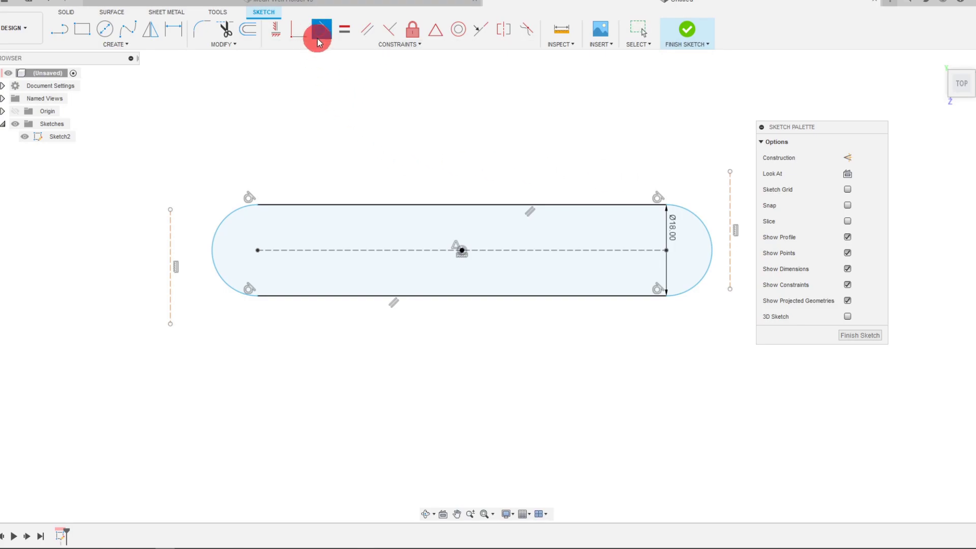
pyautogui.click(731, 194)
pyautogui.click(706, 229)
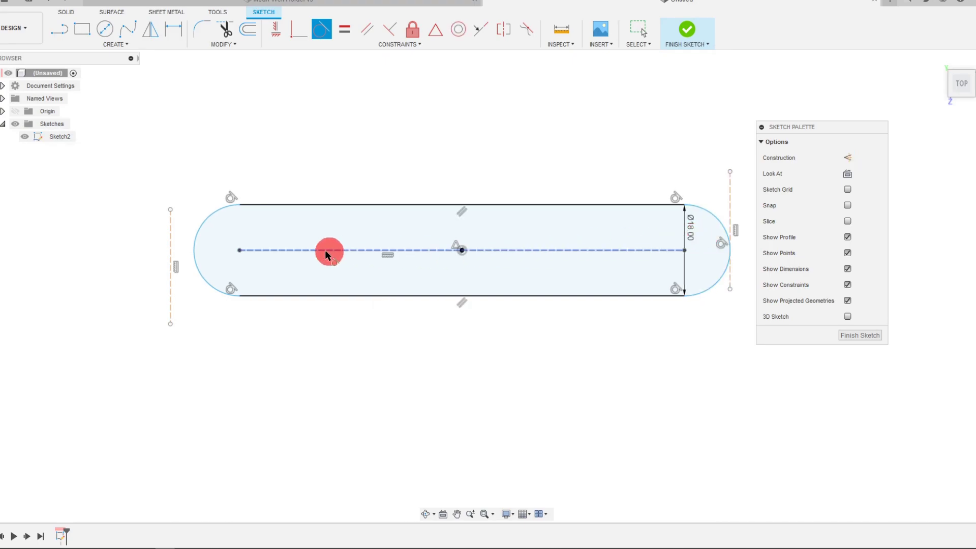
pyautogui.click(166, 252)
pyautogui.click(193, 245)
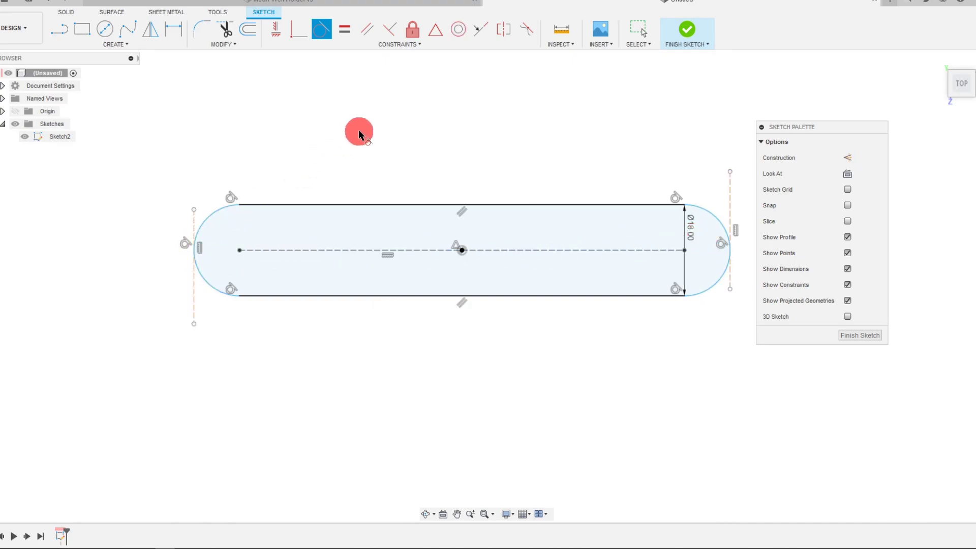
# Step: Dimension the distance between the two construction lines as 153 mm
pyautogui.click(172, 29)
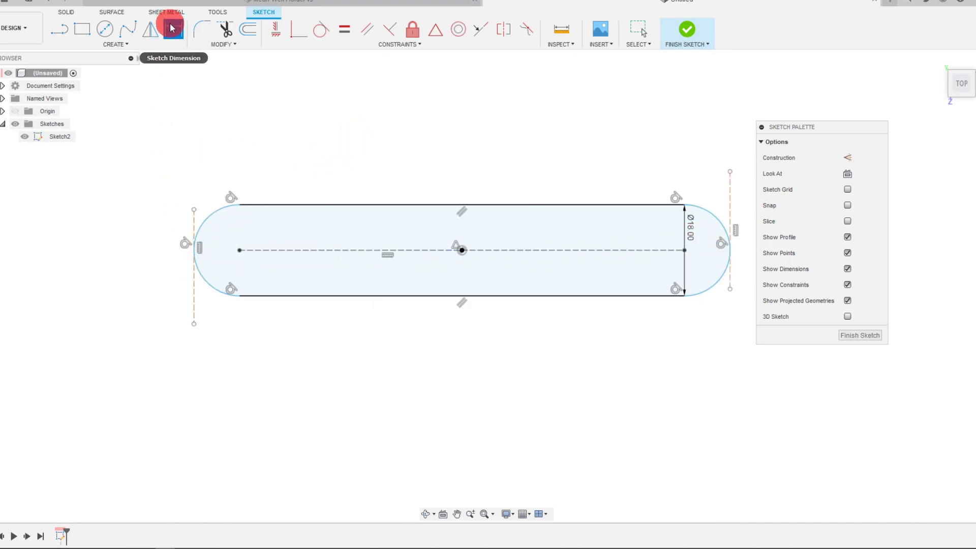
pyautogui.click(195, 288)
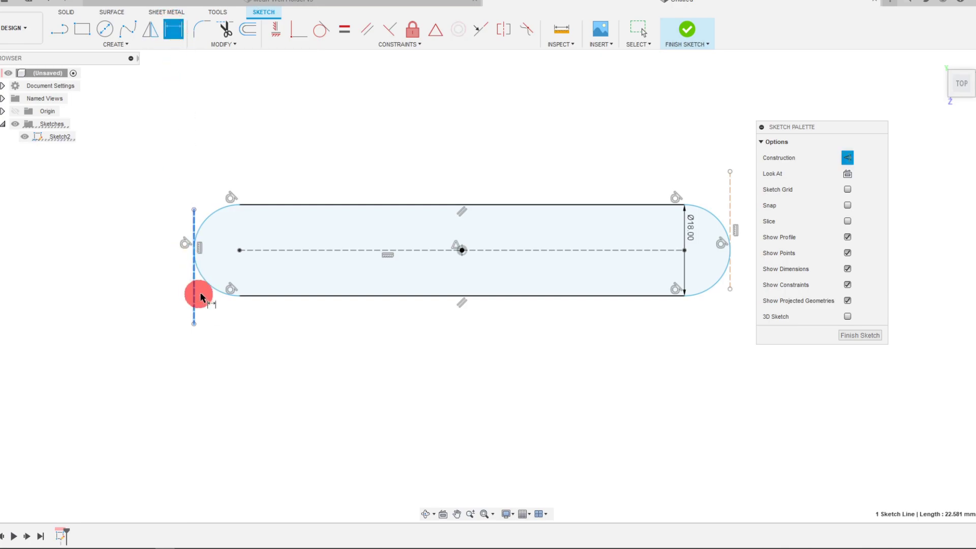
pyautogui.click(728, 202)
pyautogui.click(474, 163)
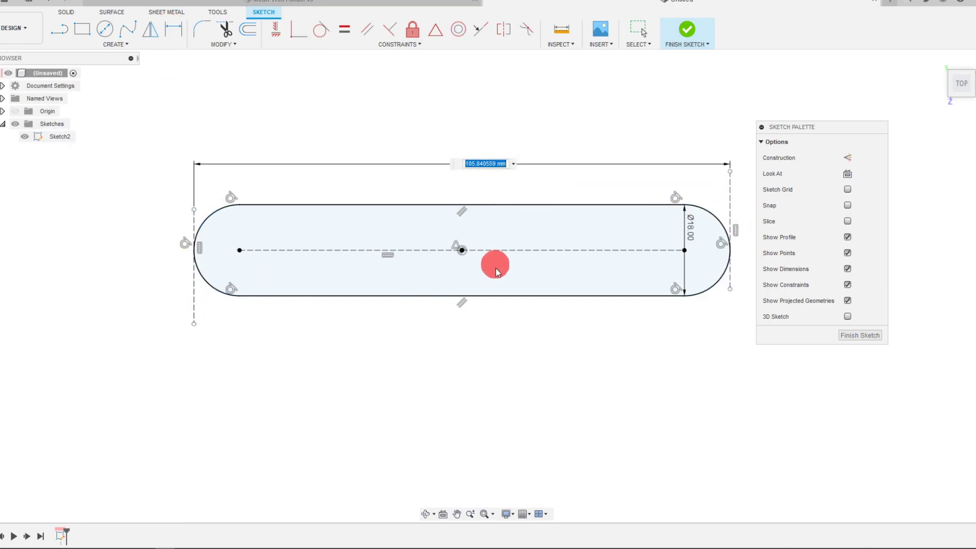
pyautogui.write('153mm')
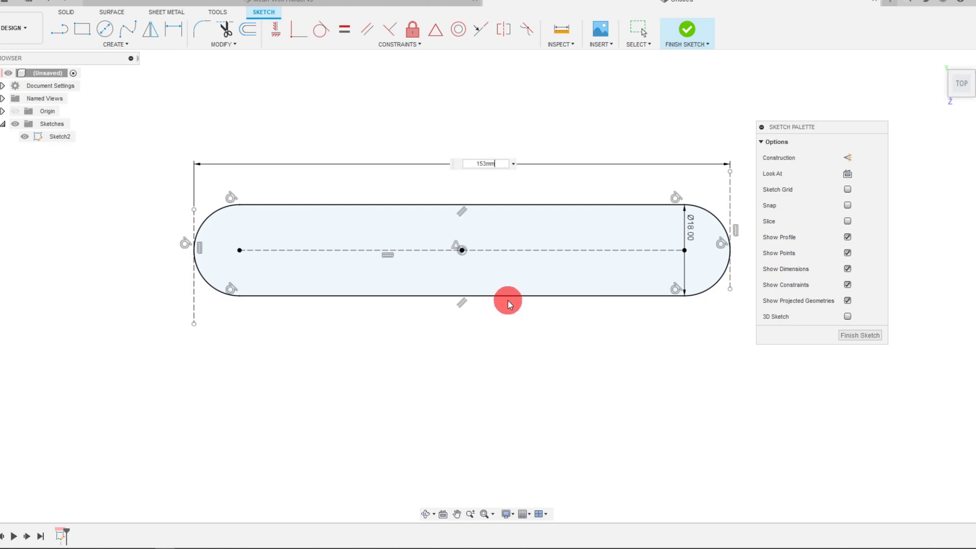
pyautogui.press('Return')
pyautogui.scroll(-5, 508, 300)
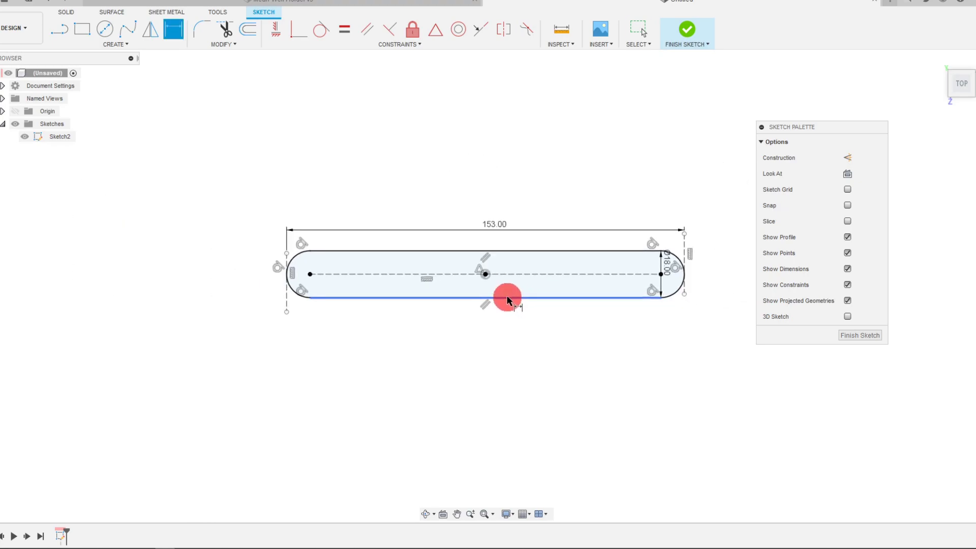
pyautogui.press('Escape')
pyautogui.scroll(2, 566, 260)
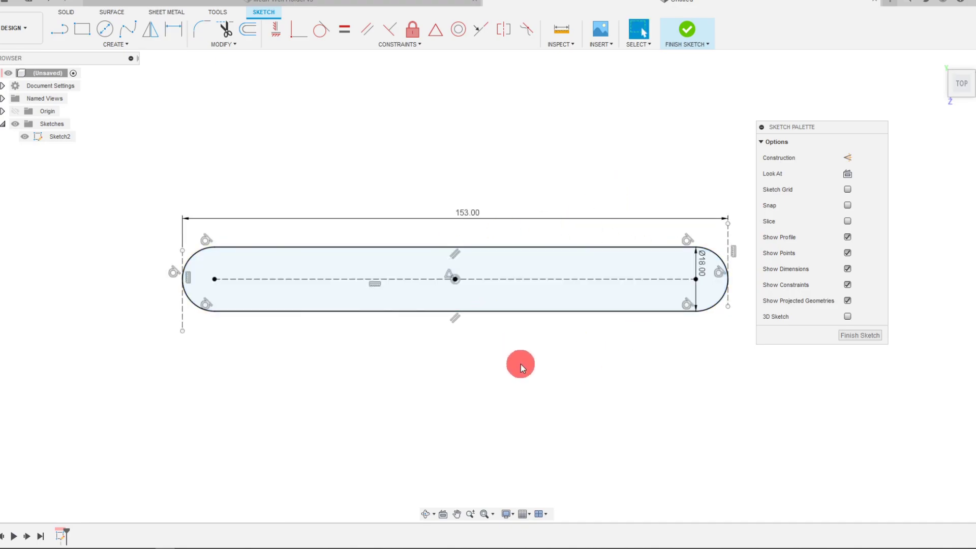
# Step: Finish the sketch and extrude the slot profile -5.08 mm as a new body
pyautogui.click(844, 336)
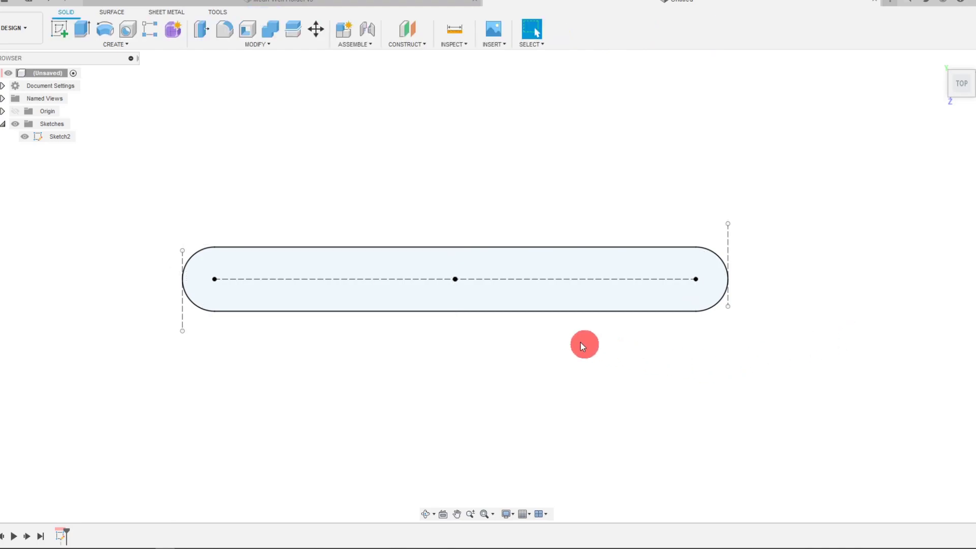
pyautogui.moveTo(963, 103)
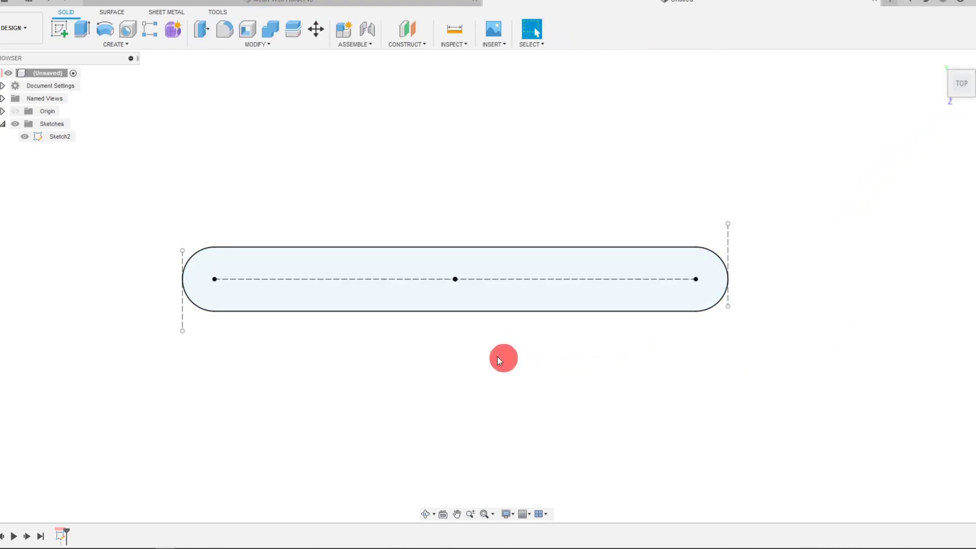
pyautogui.click(80, 31)
pyautogui.click(566, 305)
pyautogui.write('5.08')
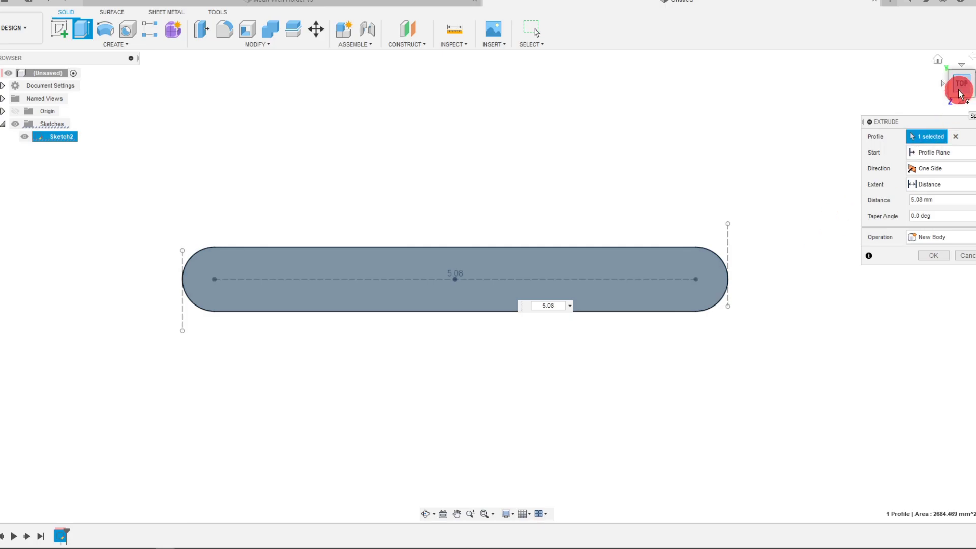
pyautogui.click(963, 95)
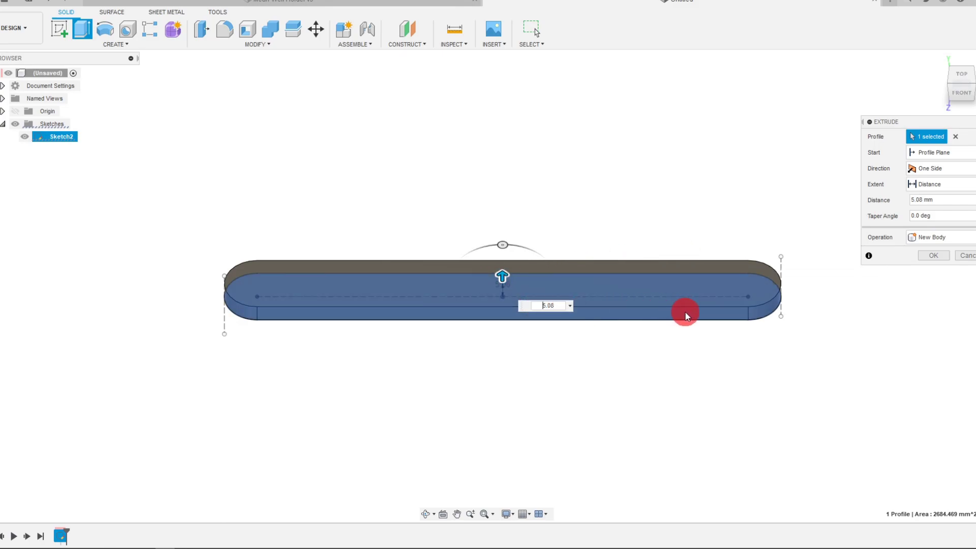
pyautogui.write('-')
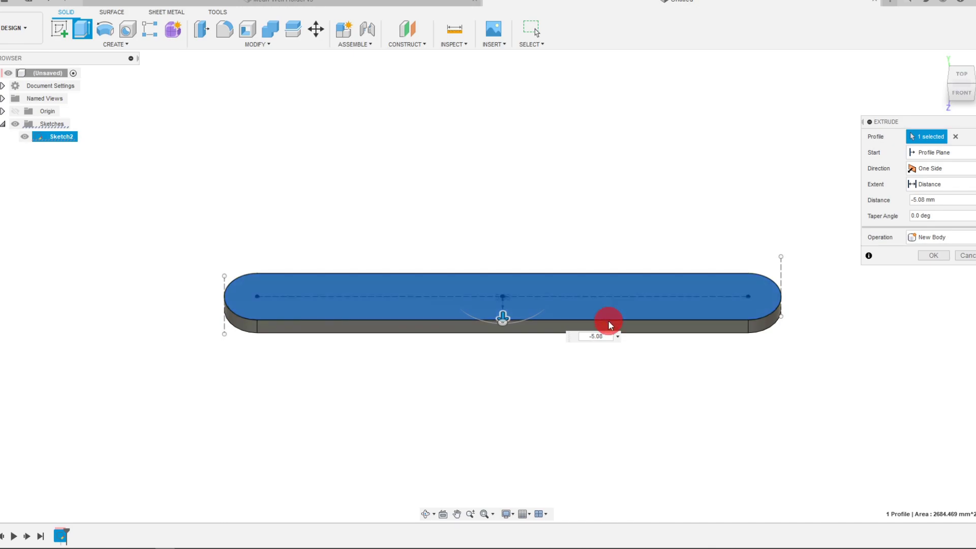
pyautogui.click(935, 256)
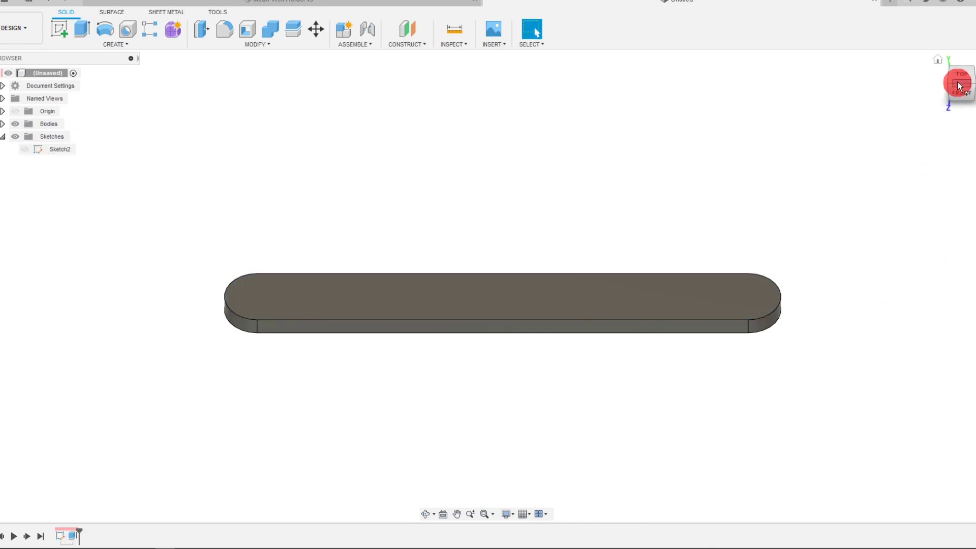
# Step: Start a new sketch on the plate's top face, viewed from above
pyautogui.click(961, 83)
pyautogui.click(687, 292)
pyautogui.click(59, 31)
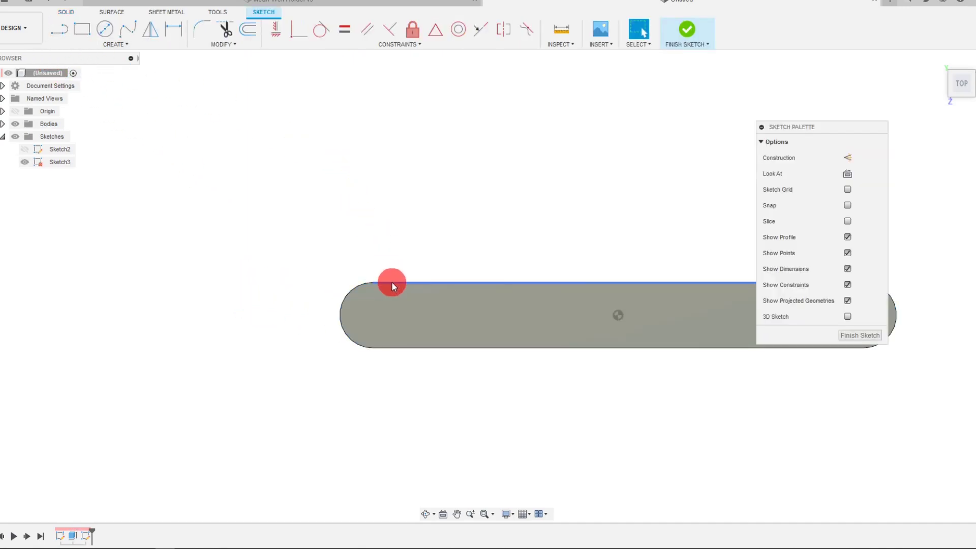
pyautogui.scroll(-3, 392, 291)
pyautogui.scroll(3, 584, 239)
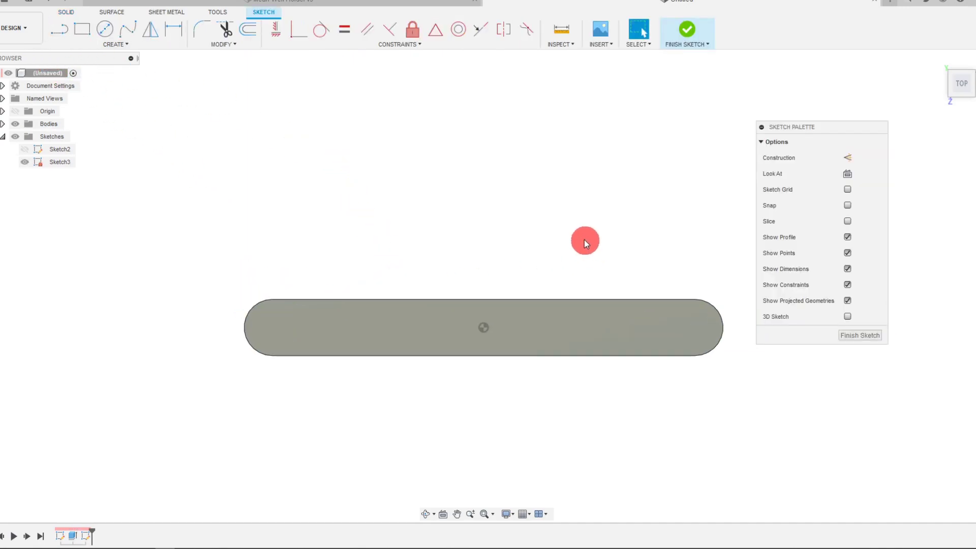
# Step: Place two sketch points, one left and one right of centre
pyautogui.click(121, 43)
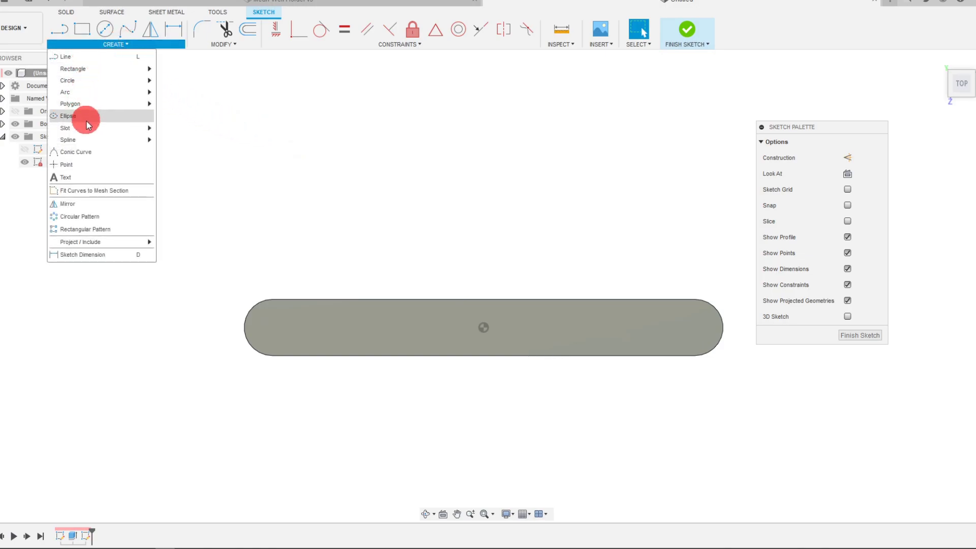
pyautogui.click(69, 166)
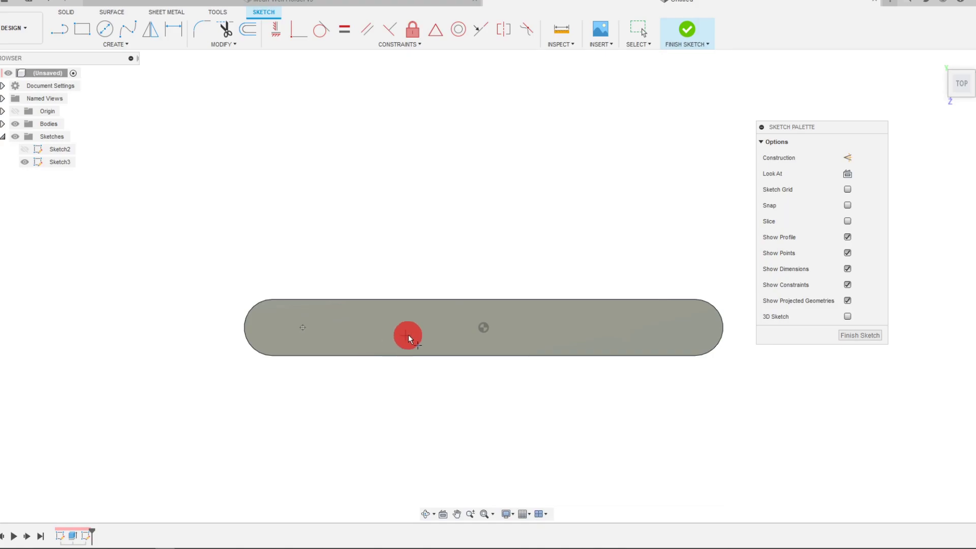
pyautogui.click(694, 328)
pyautogui.moveTo(695, 329)
pyautogui.mouseDown()
pyautogui.moveTo(702, 301)
pyautogui.moveTo(703, 325)
pyautogui.moveTo(674, 331)
pyautogui.moveTo(251, 329)
pyautogui.moveTo(253, 298)
pyautogui.moveTo(272, 328)
pyautogui.mouseUp()
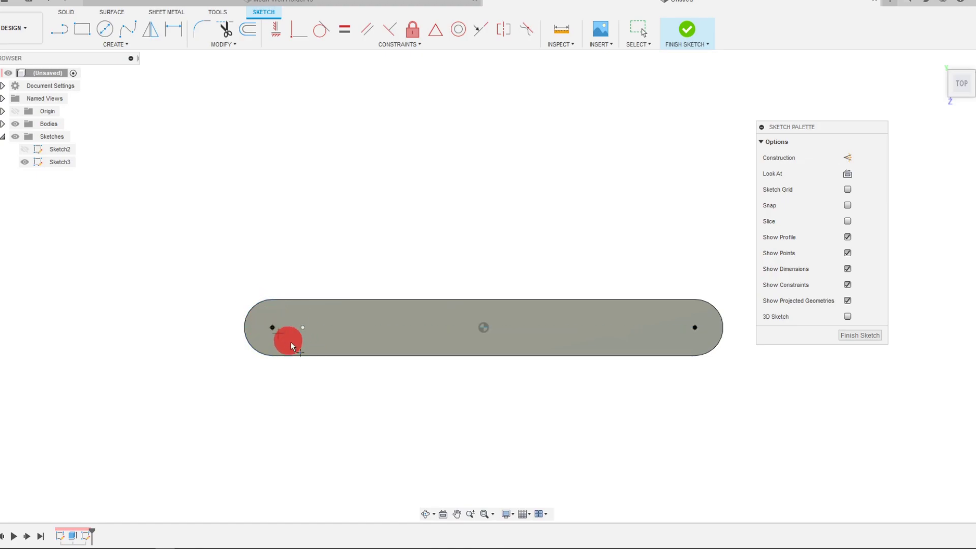
pyautogui.moveTo(473, 395)
pyautogui.mouseDown()
pyautogui.moveTo(560, 339)
pyautogui.moveTo(609, 328)
pyautogui.mouseUp()
pyautogui.press('Escape')
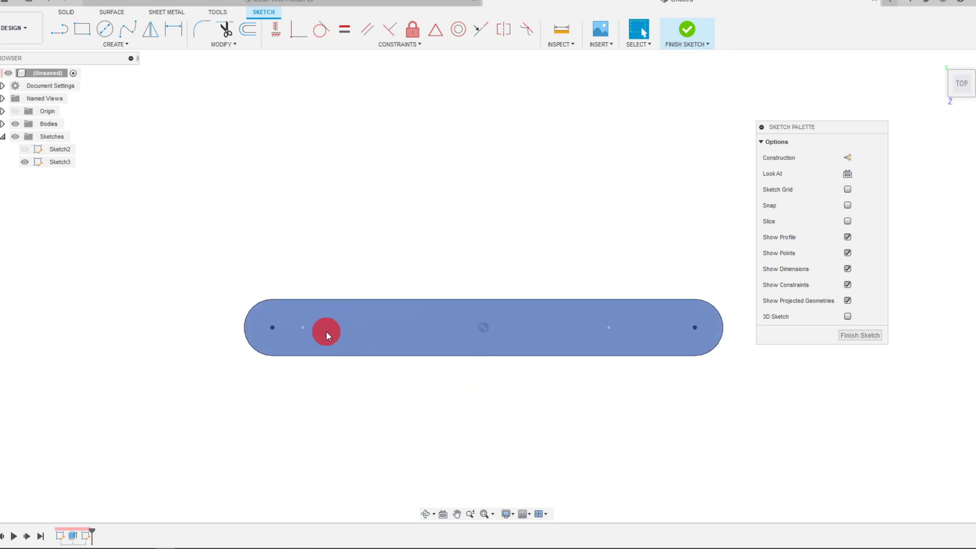
# Step: Constrain both points to be horizontally aligned with the centre point
pyautogui.click(270, 32)
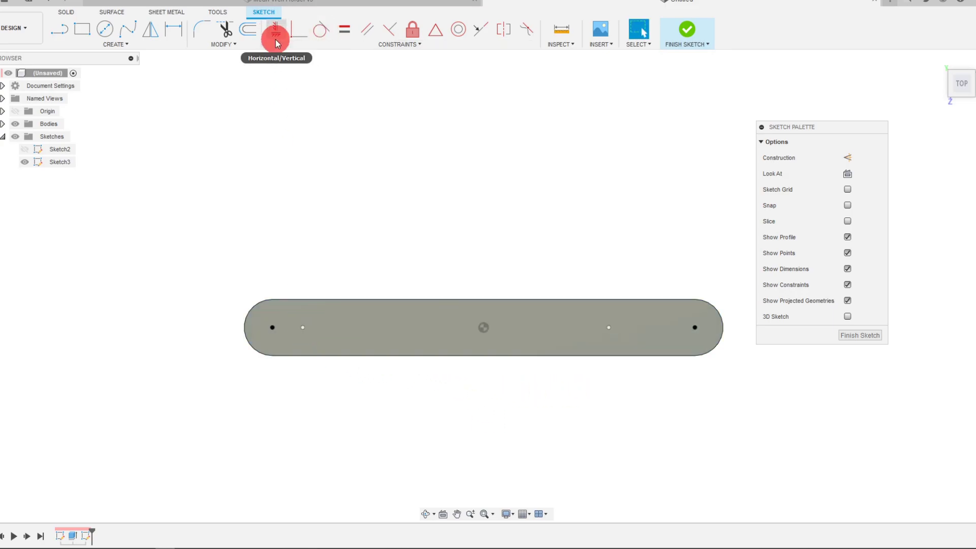
pyautogui.click(274, 31)
pyautogui.click(304, 330)
pyautogui.click(484, 328)
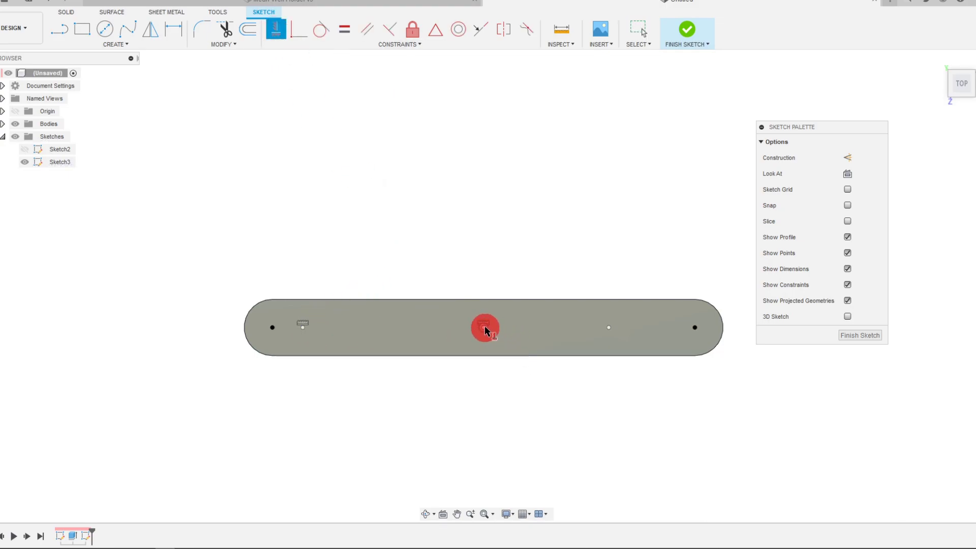
pyautogui.click(484, 328)
pyautogui.click(609, 328)
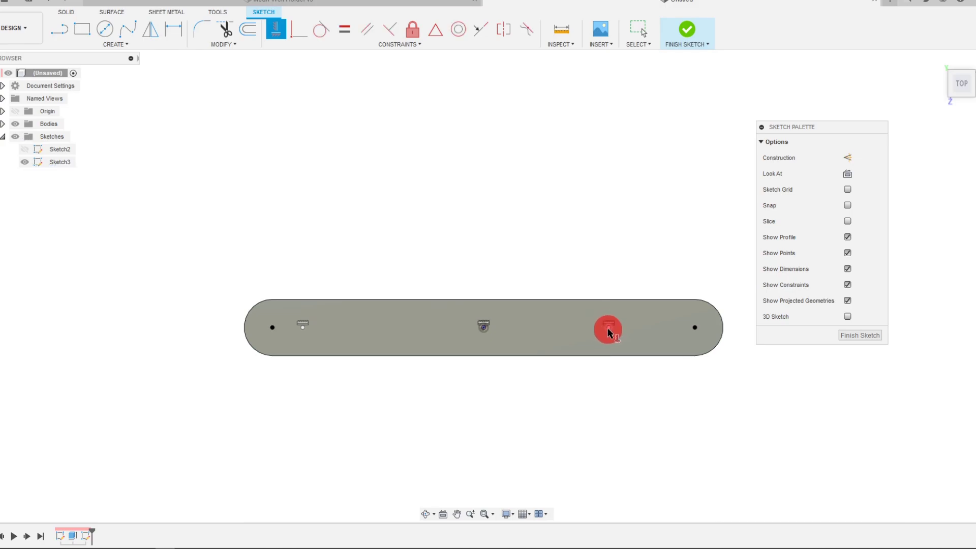
pyautogui.click(561, 378)
pyautogui.moveTo(557, 378); pyautogui.dragTo(586, 375, button='right')
# Step: Slide the two inner points along the centreline to new positions
pyautogui.click(326, 329)
pyautogui.moveTo(302, 326)
pyautogui.mouseDown()
pyautogui.moveTo(430, 353)
pyautogui.moveTo(448, 372)
pyautogui.moveTo(322, 380)
pyautogui.moveTo(357, 381)
pyautogui.mouseUp()
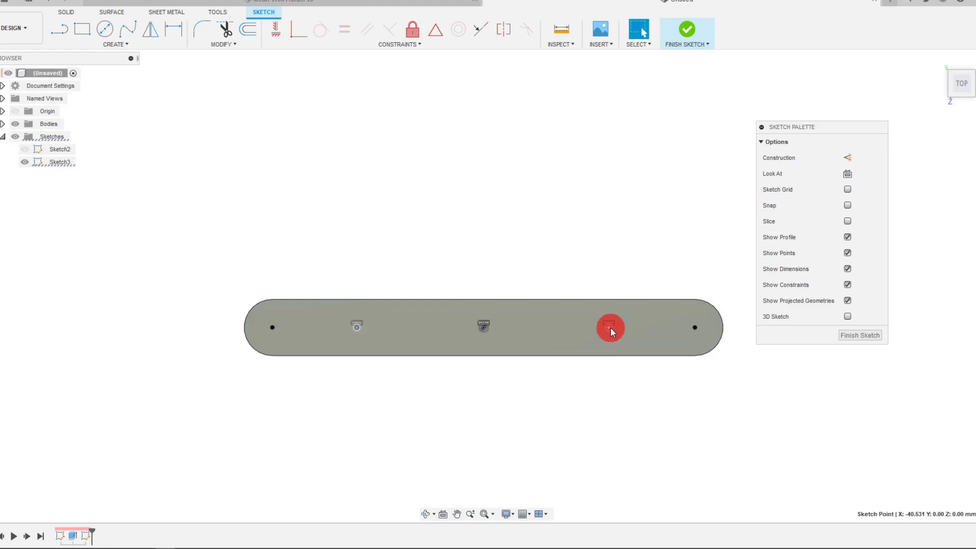
pyautogui.moveTo(611, 328); pyautogui.dragTo(575, 392)
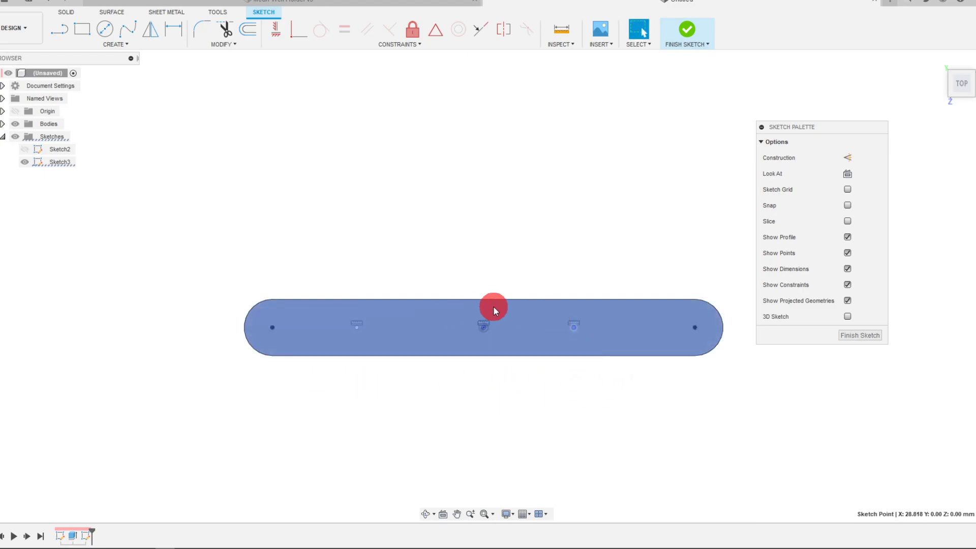
pyautogui.moveTo(493, 306); pyautogui.dragTo(485, 260)
pyautogui.scroll(2, 485, 260)
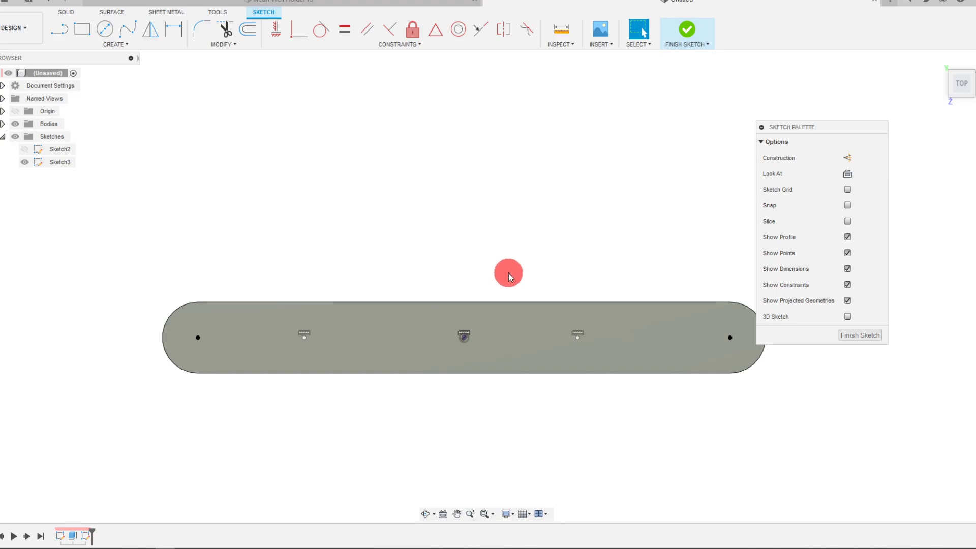
pyautogui.scroll(-1, 515, 305)
pyautogui.click(515, 306)
pyautogui.moveTo(592, 318); pyautogui.dragTo(566, 333)
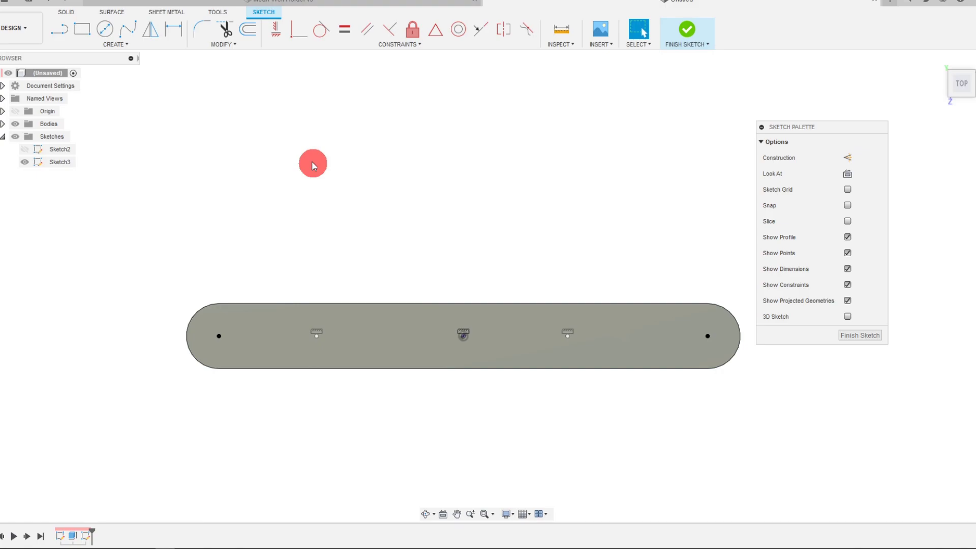
# Step: Dimension the right inner point 42.5 mm from the right end point
pyautogui.press('d')
pyautogui.click(568, 336)
pyautogui.click(707, 336)
pyautogui.click(644, 250)
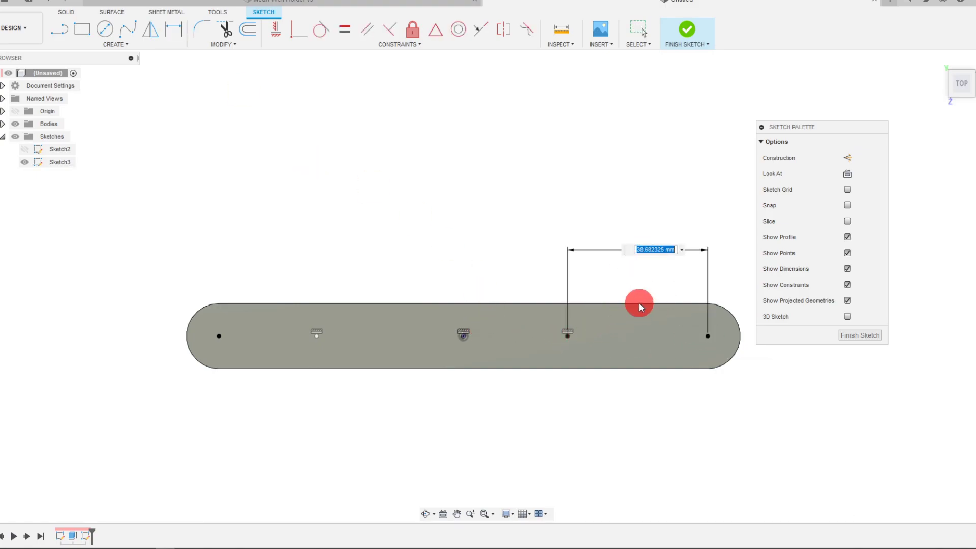
pyautogui.write('42.5')
pyautogui.press('Return')
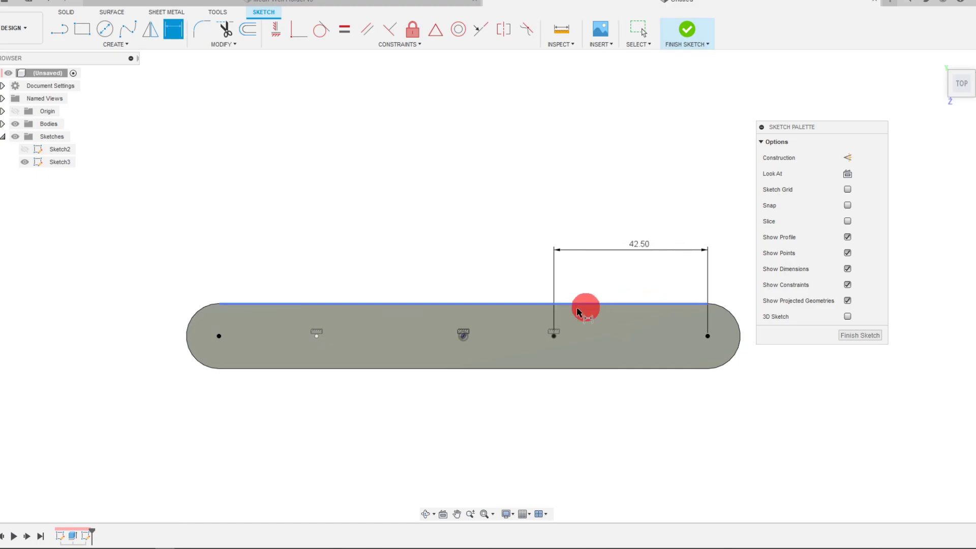
# Step: Dimension the left inner point from the left end, linked to the 42.50 dimension
pyautogui.click(317, 336)
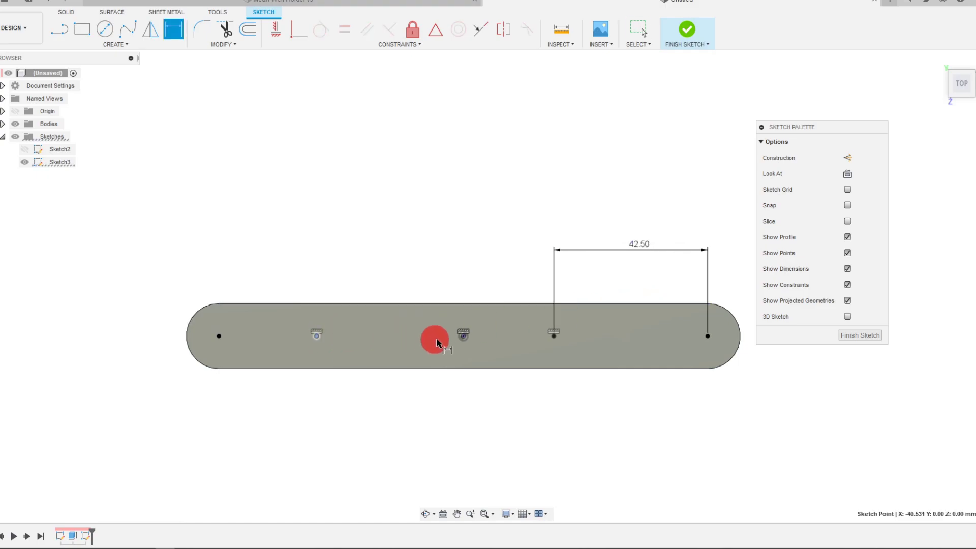
pyautogui.click(219, 336)
pyautogui.click(262, 269)
pyautogui.click(635, 246)
pyautogui.press('Return')
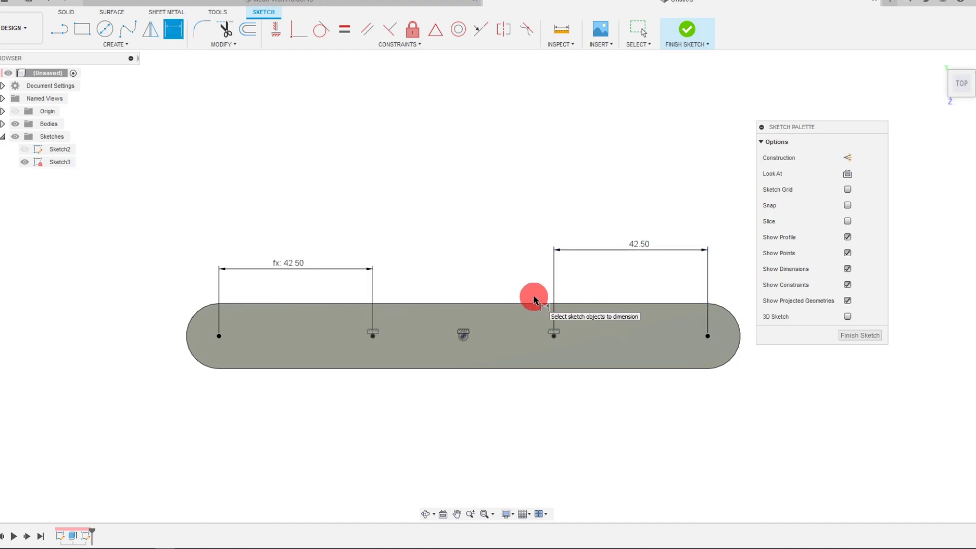
pyautogui.press('Escape')
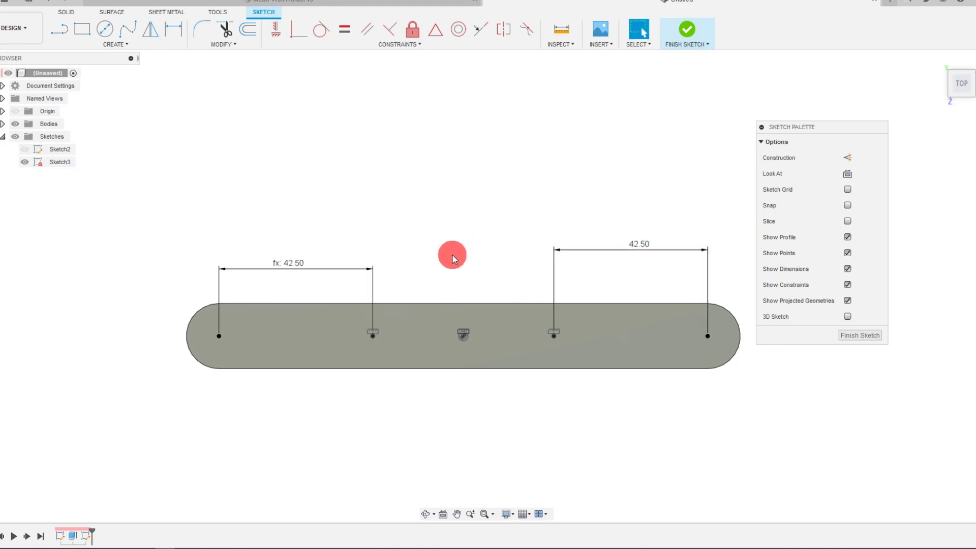
pyautogui.press('F6')
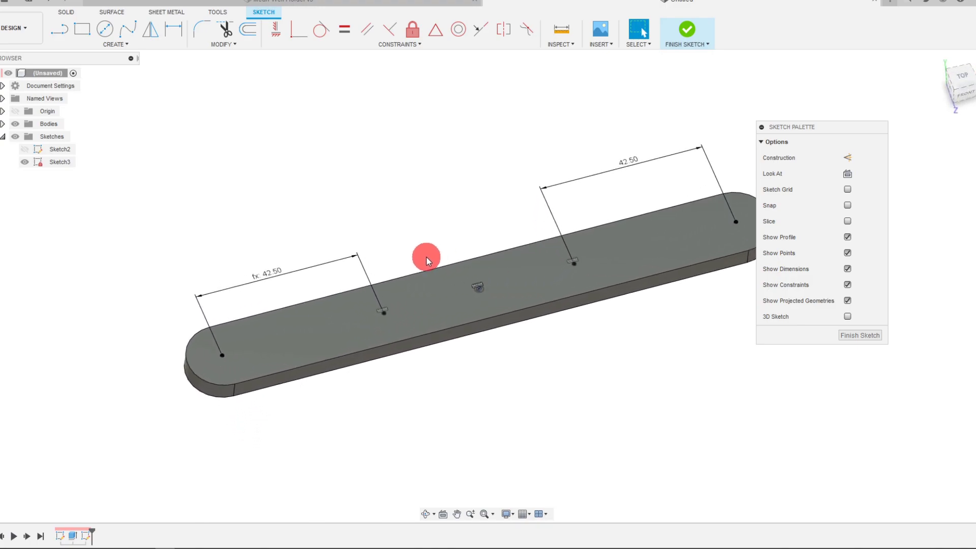
# Step: Finish the sketch and place a hole at each end point of the bar
pyautogui.click(687, 30)
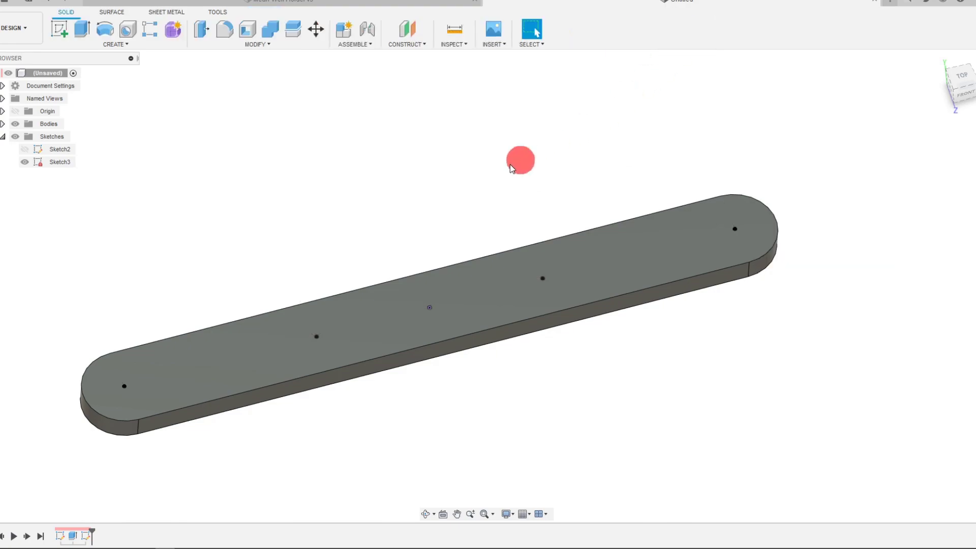
pyautogui.click(128, 30)
pyautogui.click(142, 396)
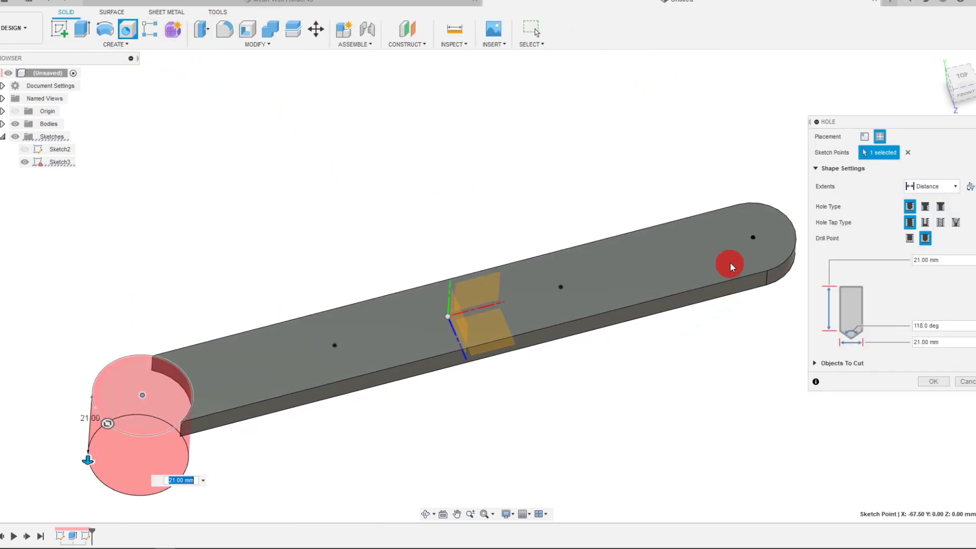
pyautogui.click(753, 238)
pyautogui.moveTo(882, 124); pyautogui.dragTo(548, 99)
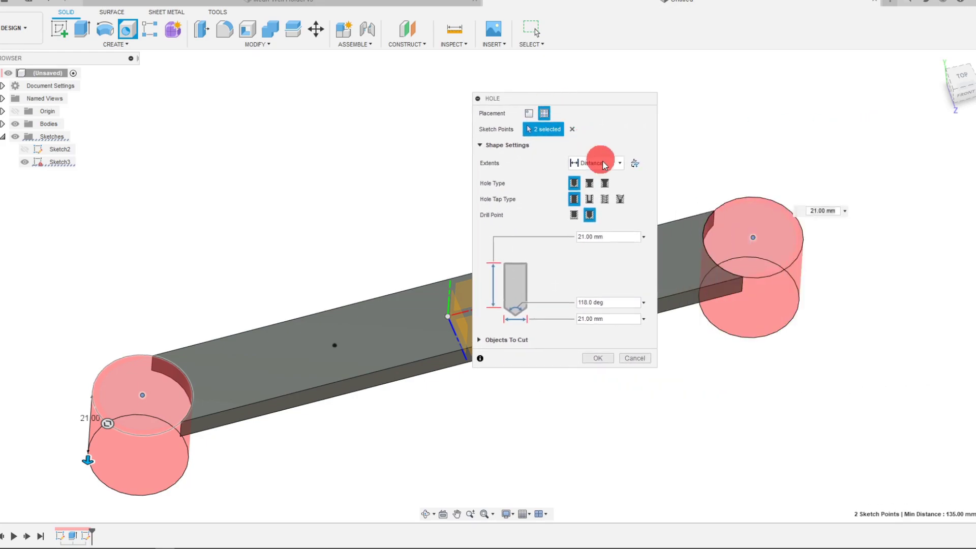
# Step: Set the holes to Ansi Unified Screw Threads size #10, flat bottom, and cut them
pyautogui.click(589, 199)
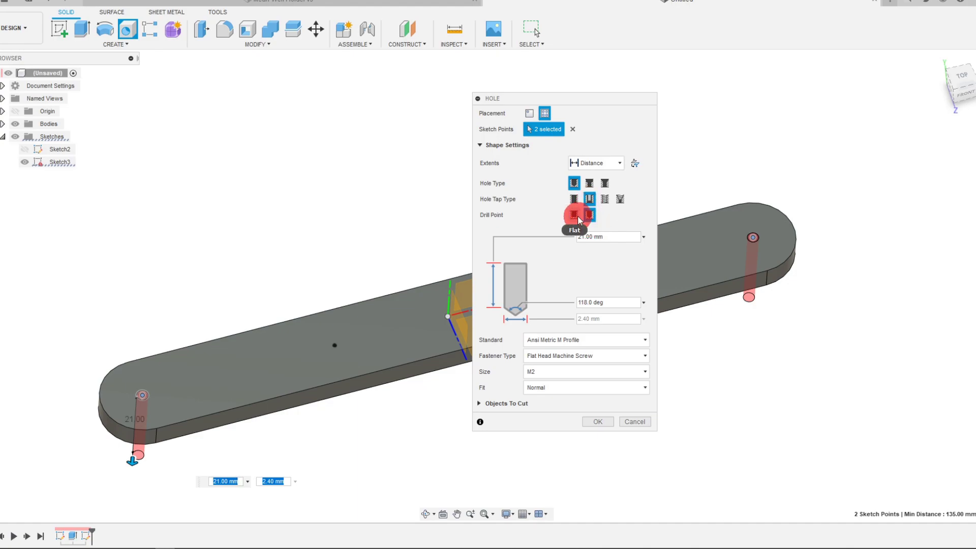
pyautogui.click(575, 215)
pyautogui.click(546, 372)
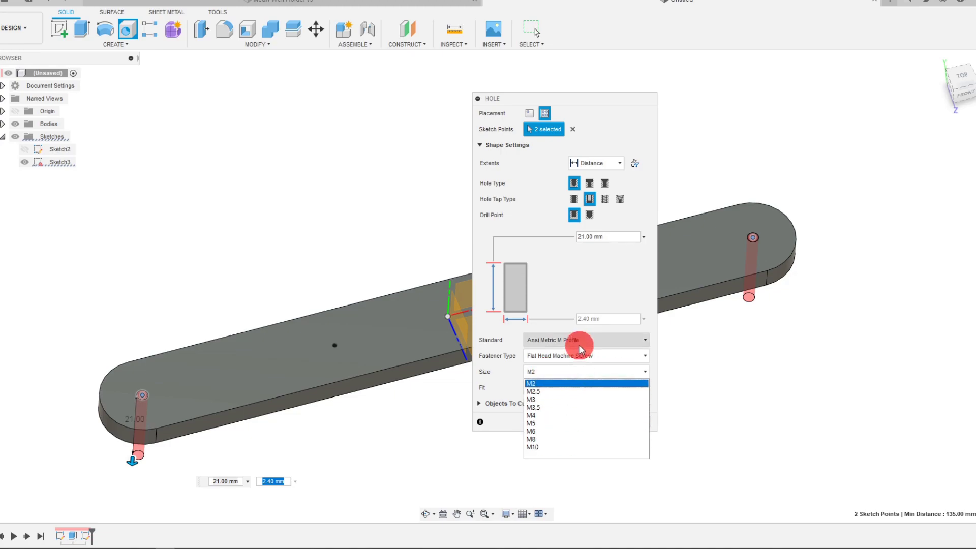
pyautogui.click(581, 348)
pyautogui.click(553, 367)
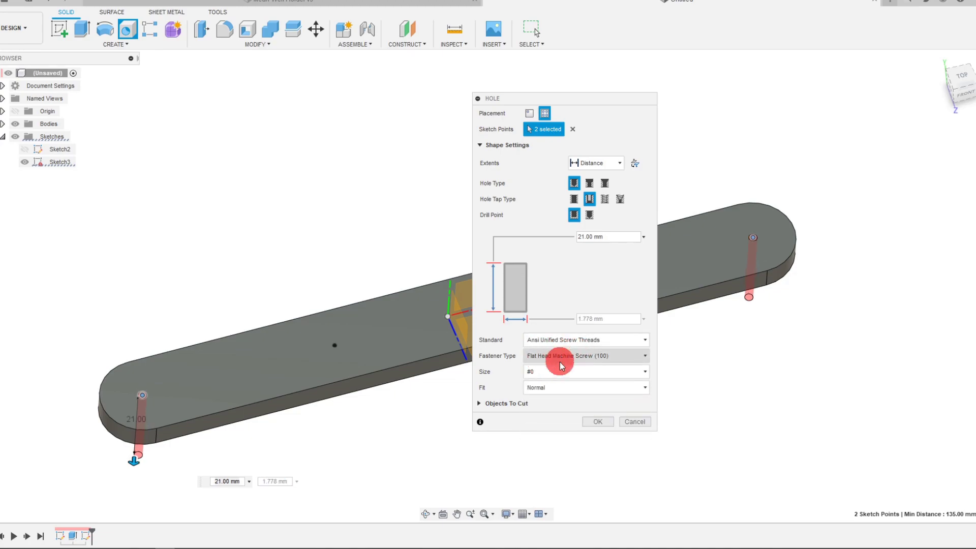
pyautogui.click(557, 370)
pyautogui.click(557, 440)
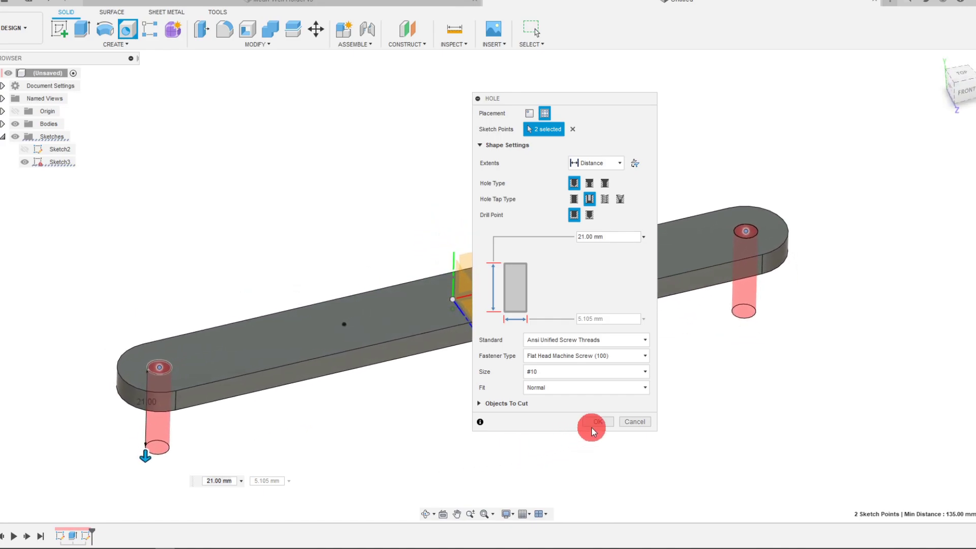
pyautogui.click(595, 421)
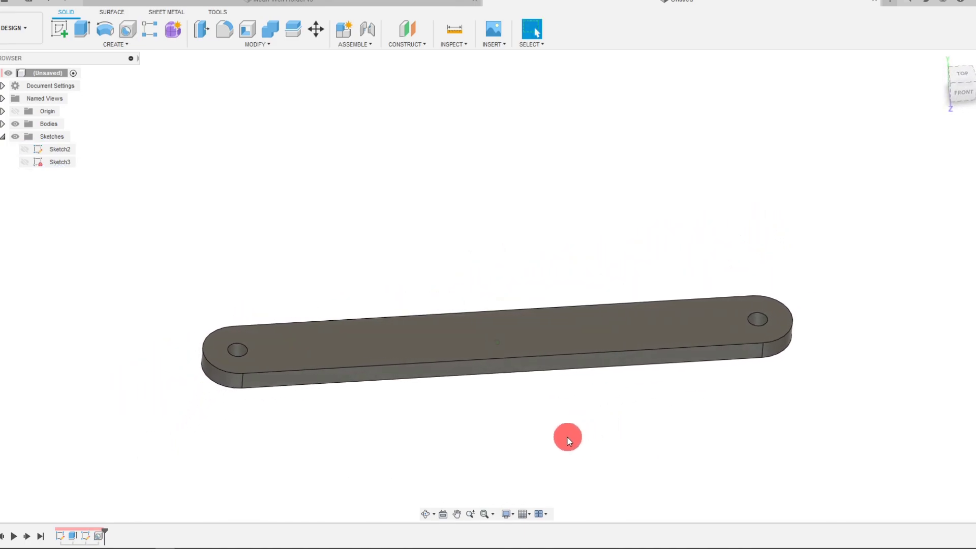
# Step: Show Sketch3 and place a new hole at each of the two inner points
pyautogui.click(24, 162)
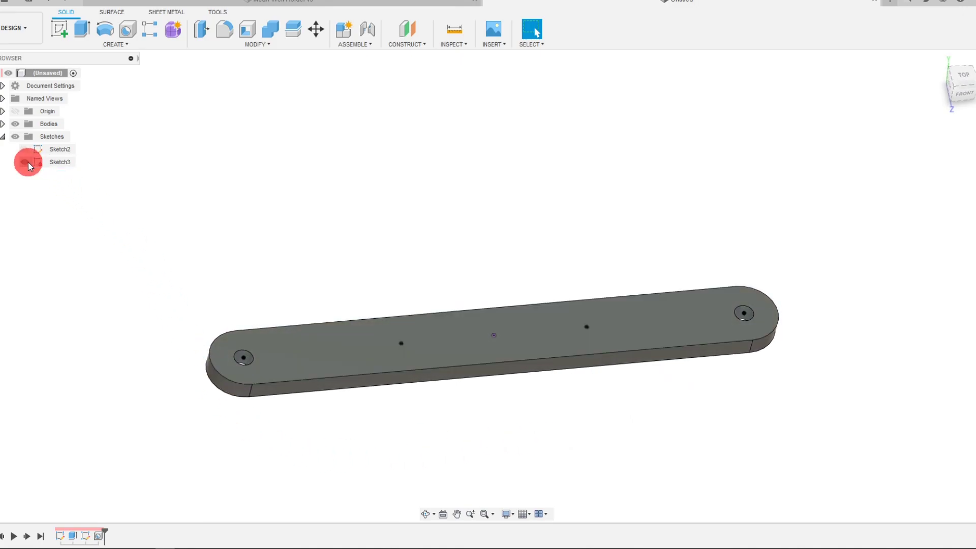
pyautogui.click(129, 32)
pyautogui.click(399, 351)
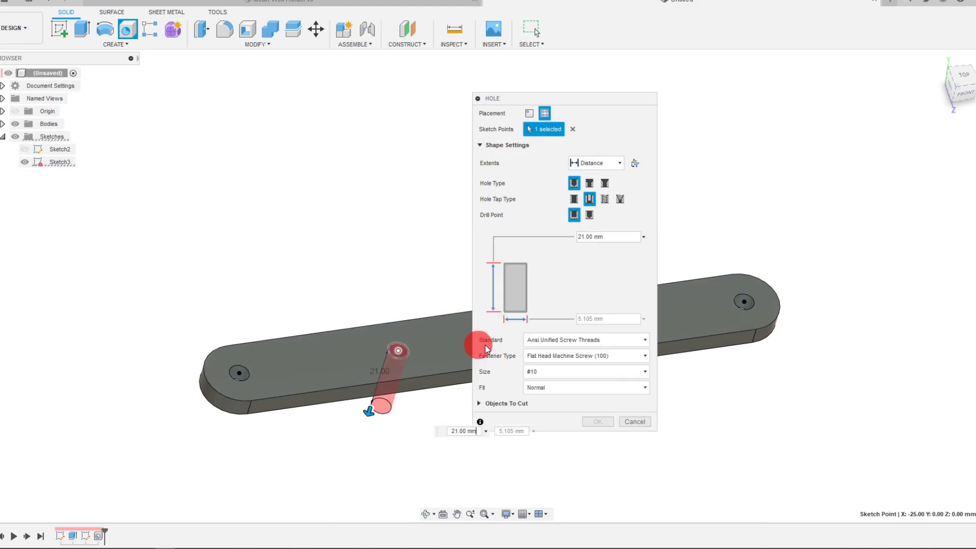
pyautogui.moveTo(586, 329)
pyautogui.mouseDown(button='middle')
pyautogui.moveTo(546, 343)
pyautogui.moveTo(440, 337)
pyautogui.mouseUp(button='middle')
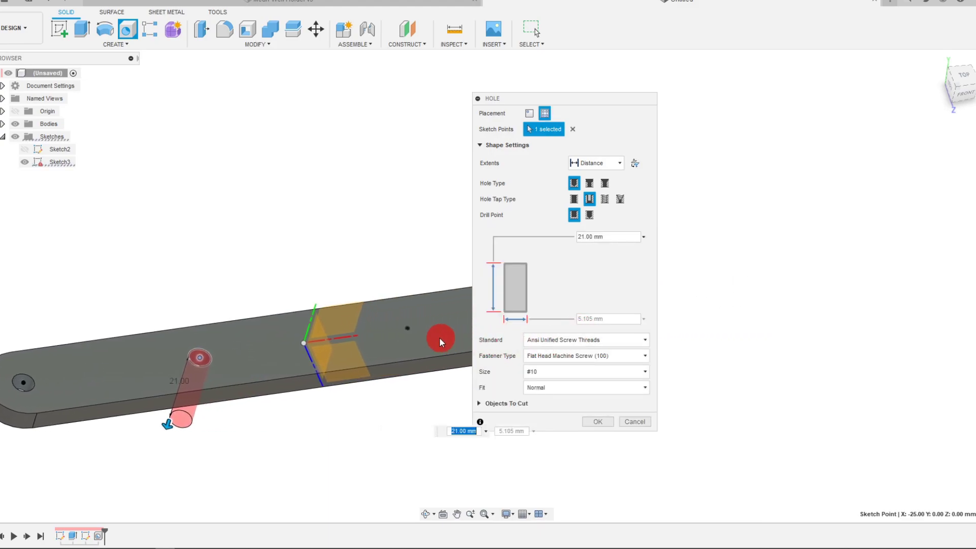
pyautogui.click(416, 325)
pyautogui.scroll(-2, 647, 296)
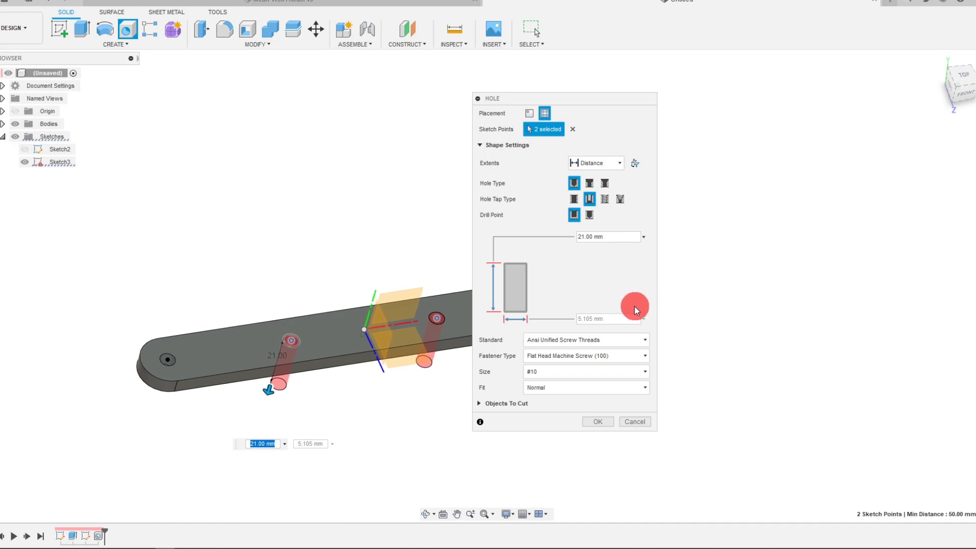
# Step: Set the holes to Ansi Metric M Profile, size M4, counterbore type
pyautogui.click(592, 356)
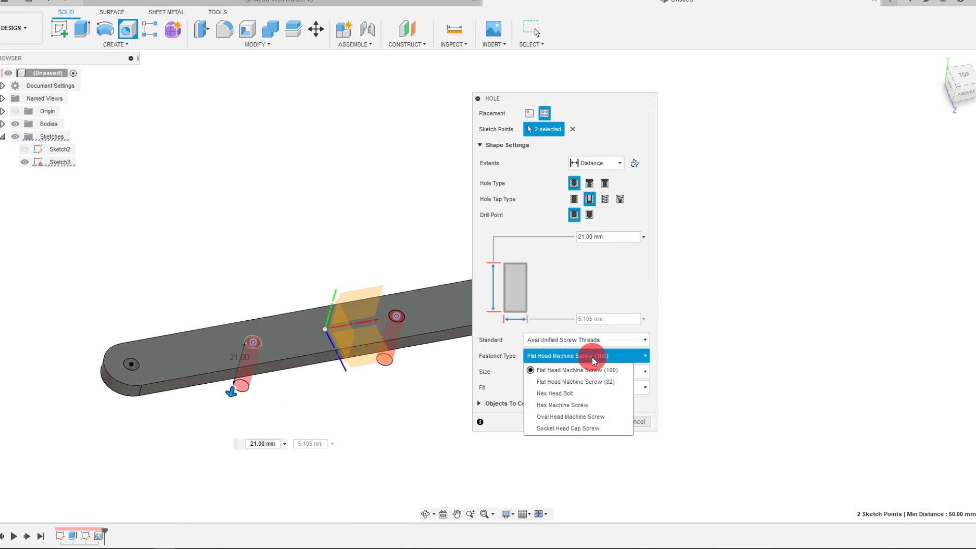
pyautogui.click(592, 356)
pyautogui.click(583, 343)
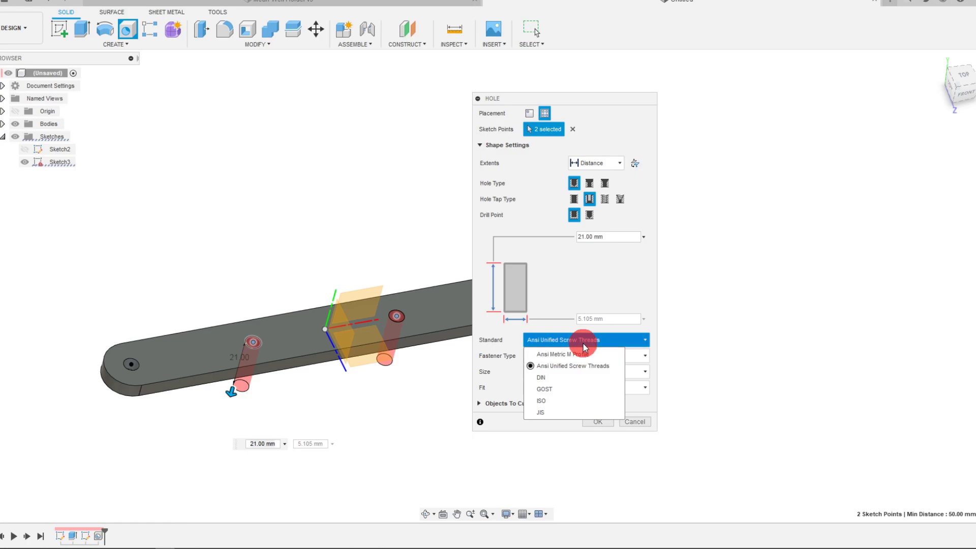
pyautogui.click(585, 353)
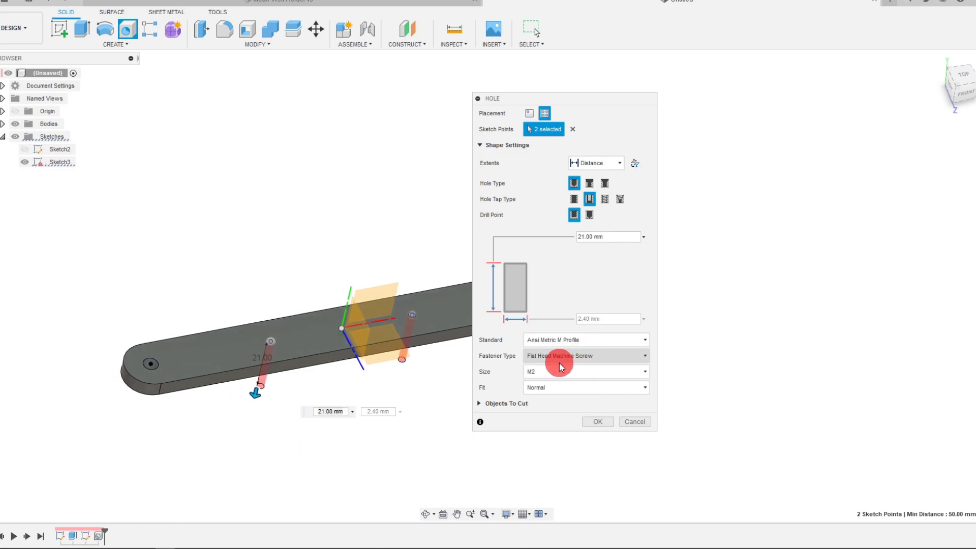
pyautogui.moveTo(565, 97); pyautogui.dragTo(711, 95)
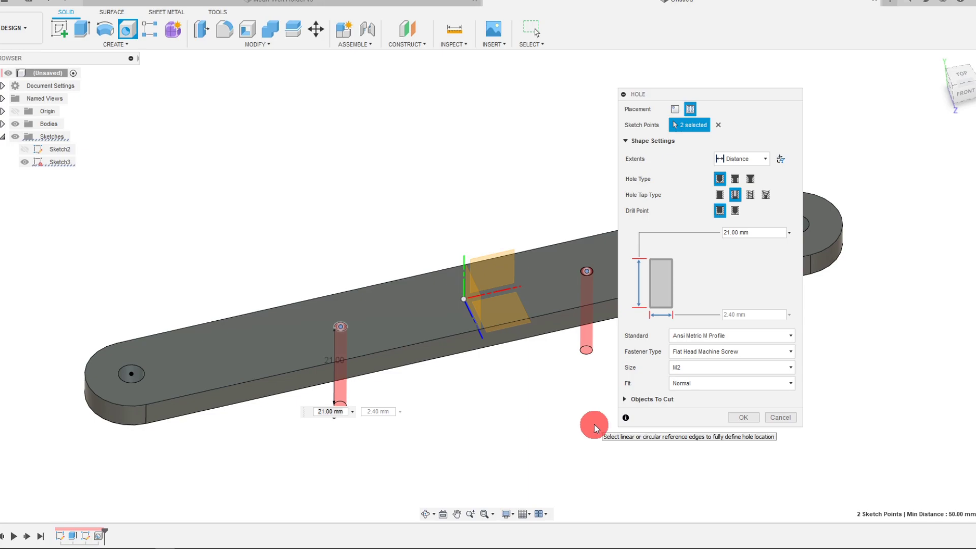
pyautogui.click(698, 367)
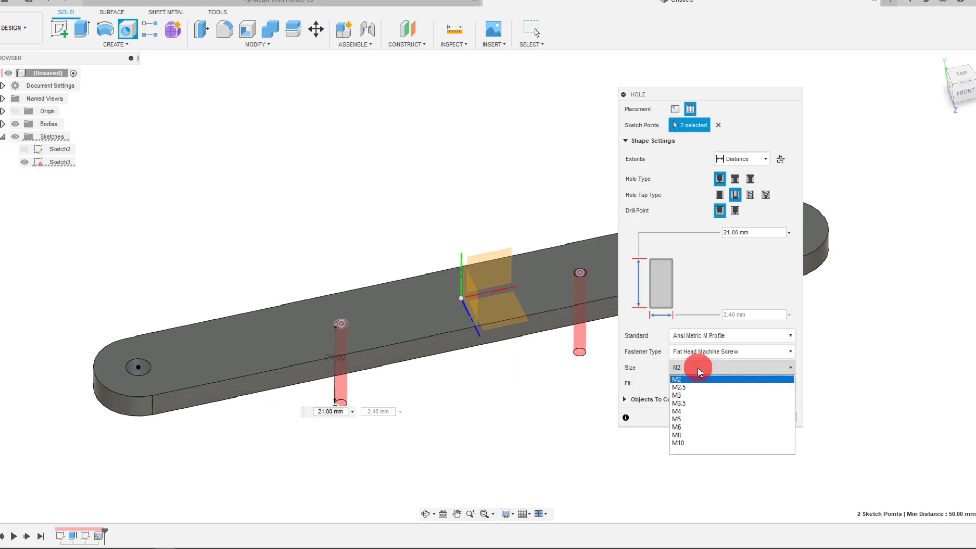
pyautogui.click(699, 409)
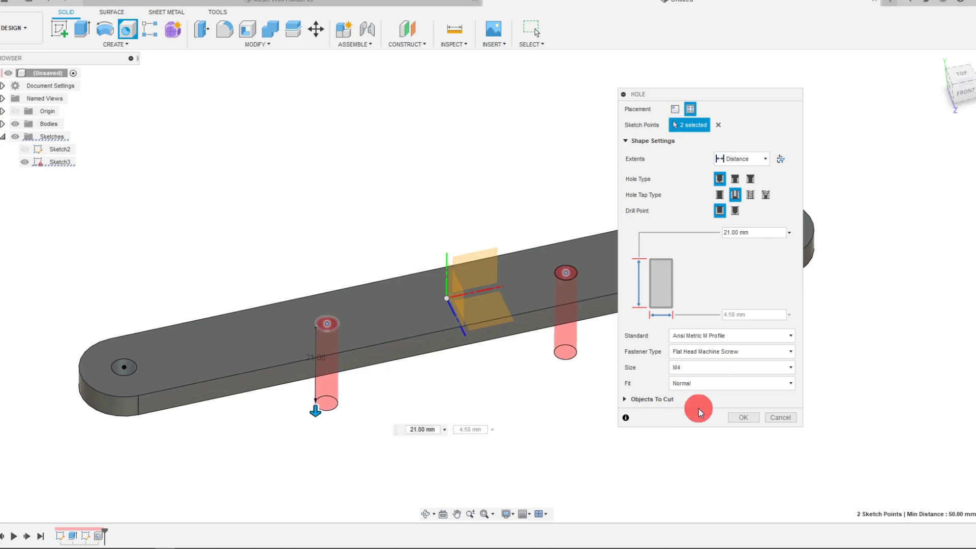
pyautogui.click(738, 178)
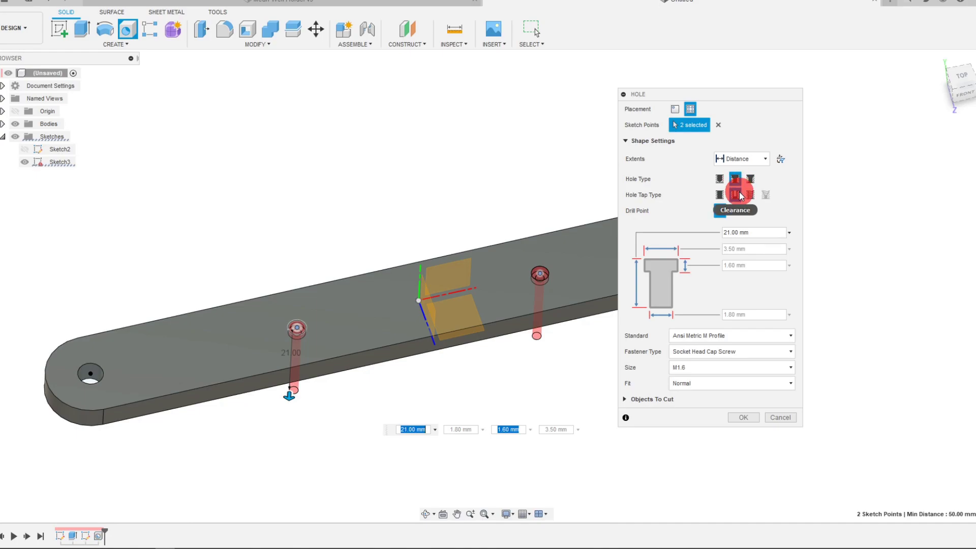
pyautogui.click(719, 212)
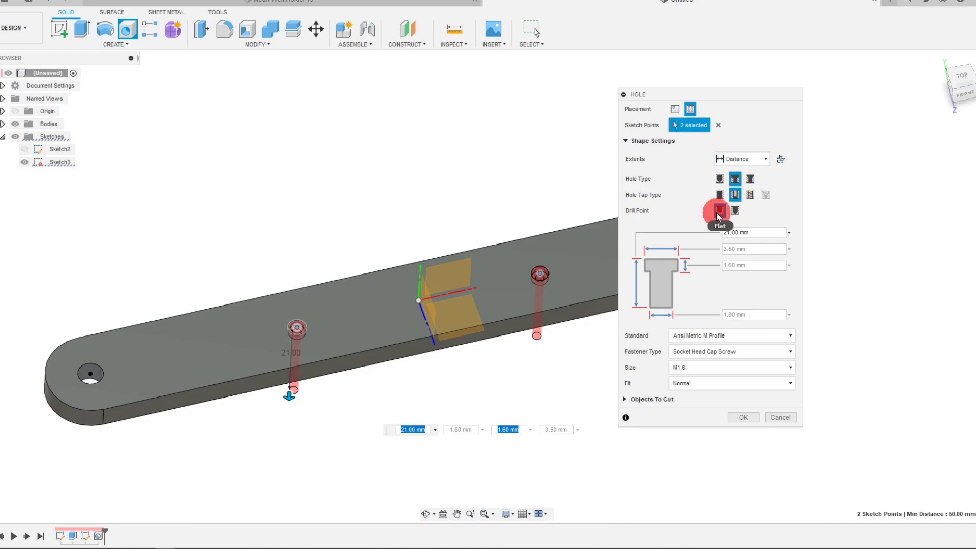
# Step: Set extents to All, flat drill point and size M4, then cut the counterbored holes
pyautogui.click(762, 160)
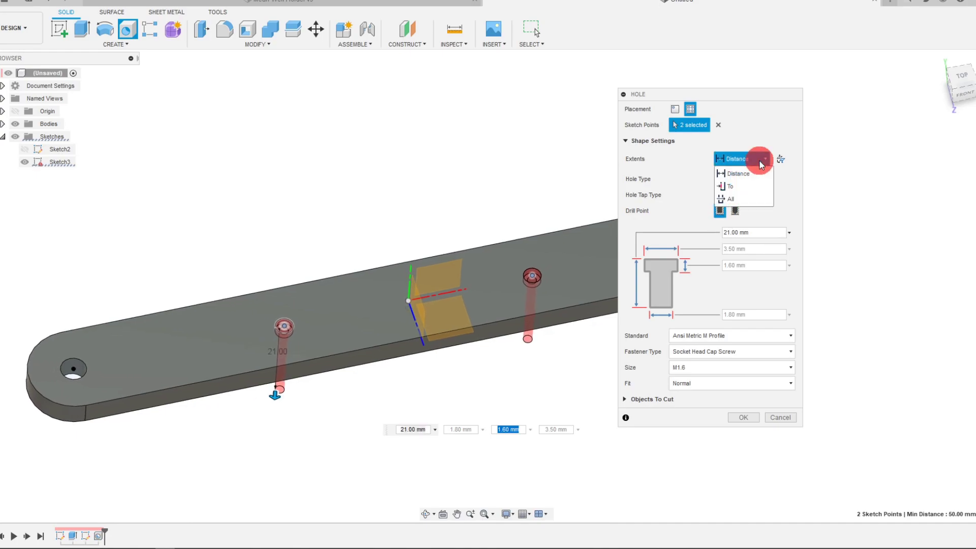
pyautogui.click(742, 201)
pyautogui.keyDown('shift'); pyautogui.moveTo(572, 286); pyautogui.dragTo(759, 162, button='middle'); pyautogui.keyUp('shift')
pyautogui.click(760, 161)
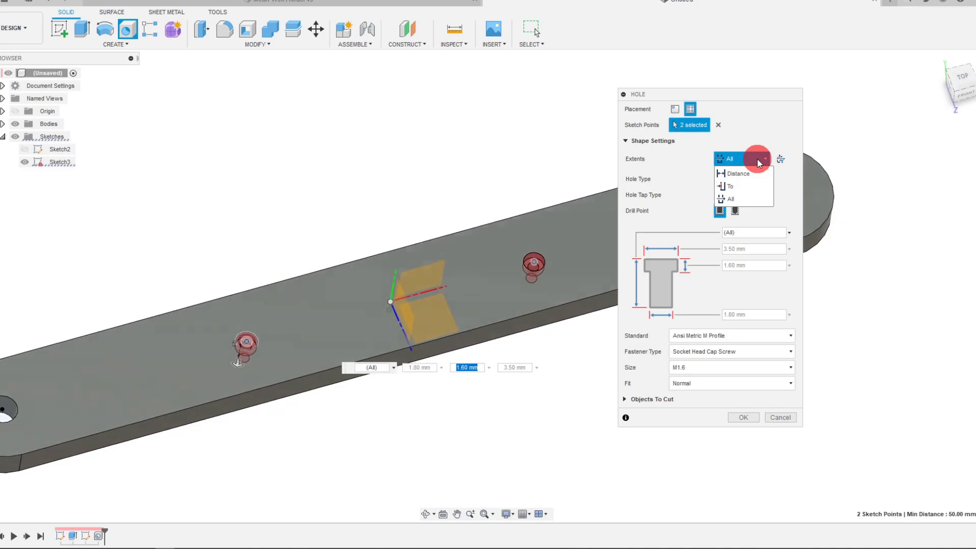
pyautogui.click(734, 179)
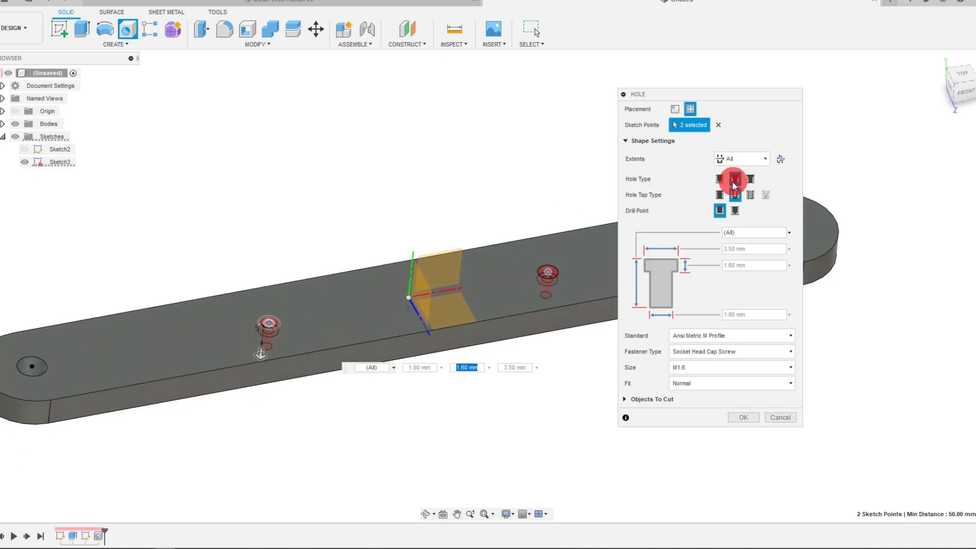
pyautogui.click(721, 213)
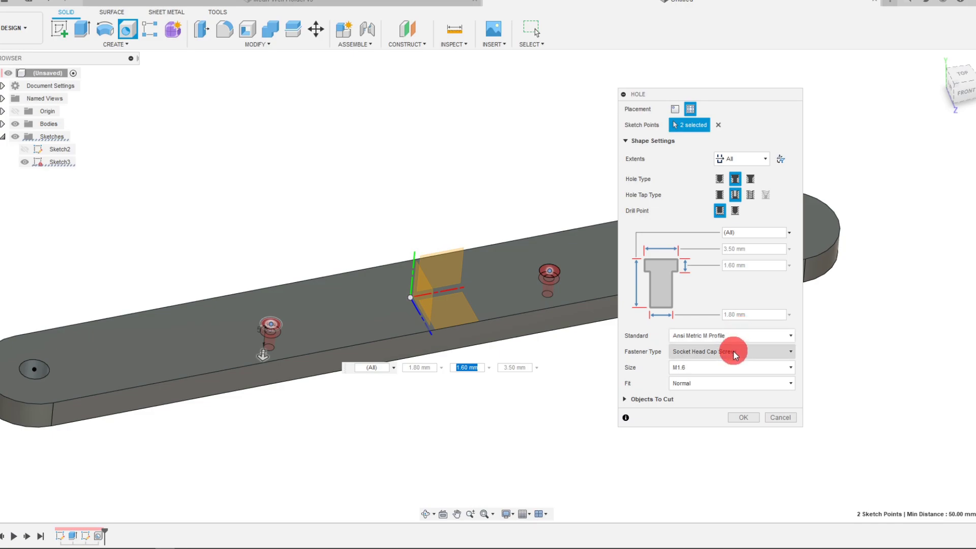
pyautogui.click(720, 367)
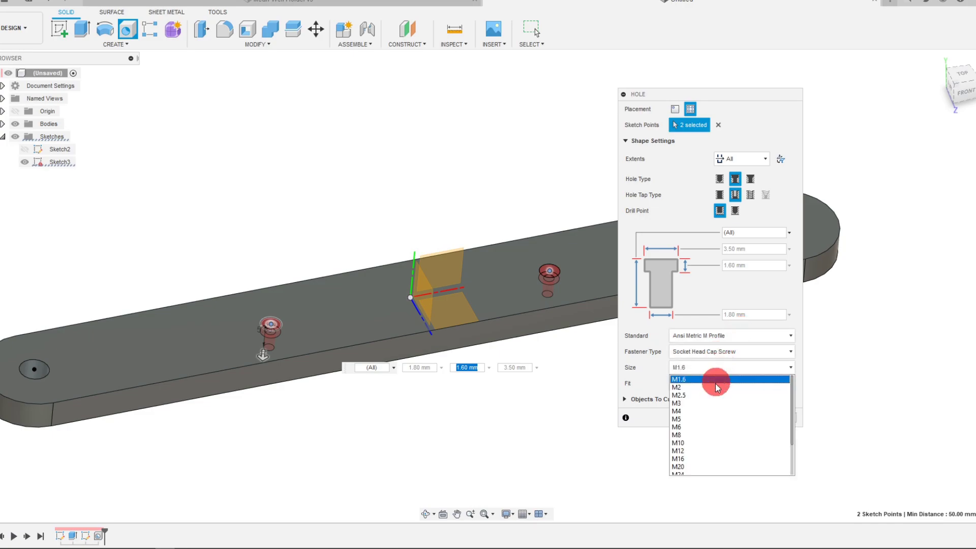
pyautogui.click(713, 412)
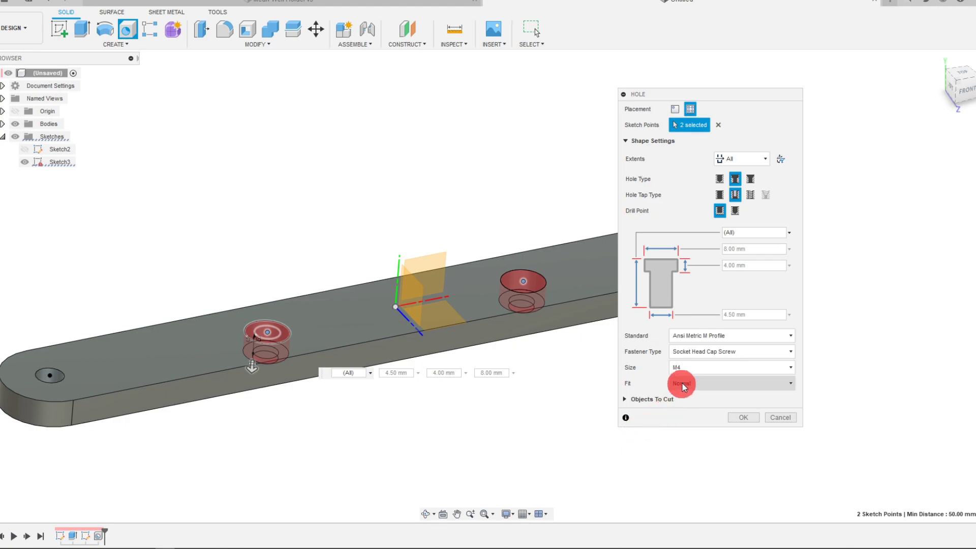
pyautogui.keyDown('shift'); pyautogui.moveTo(581, 285); pyautogui.dragTo(579, 251, button='middle'); pyautogui.keyUp('shift')
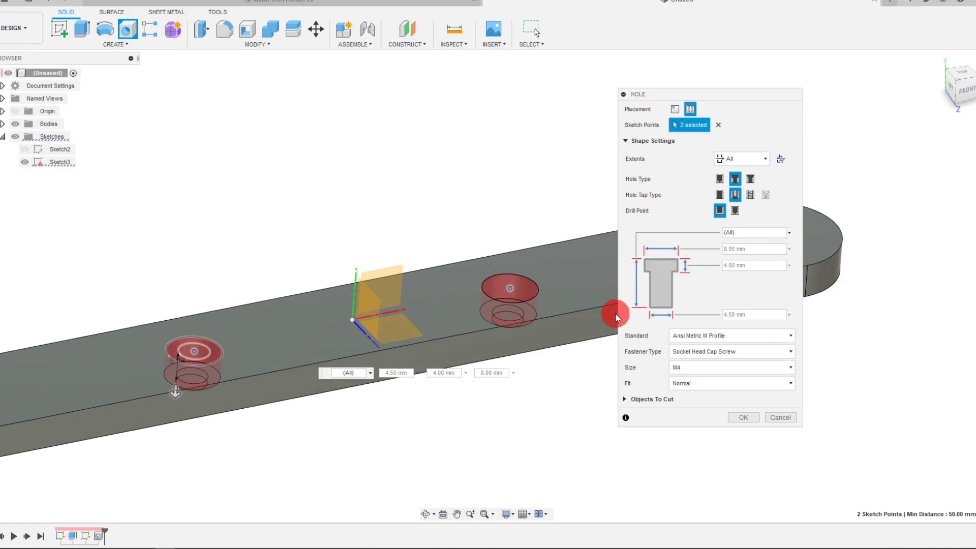
pyautogui.keyDown('shift'); pyautogui.moveTo(615, 313); pyautogui.dragTo(599, 331, button='middle'); pyautogui.keyUp('shift')
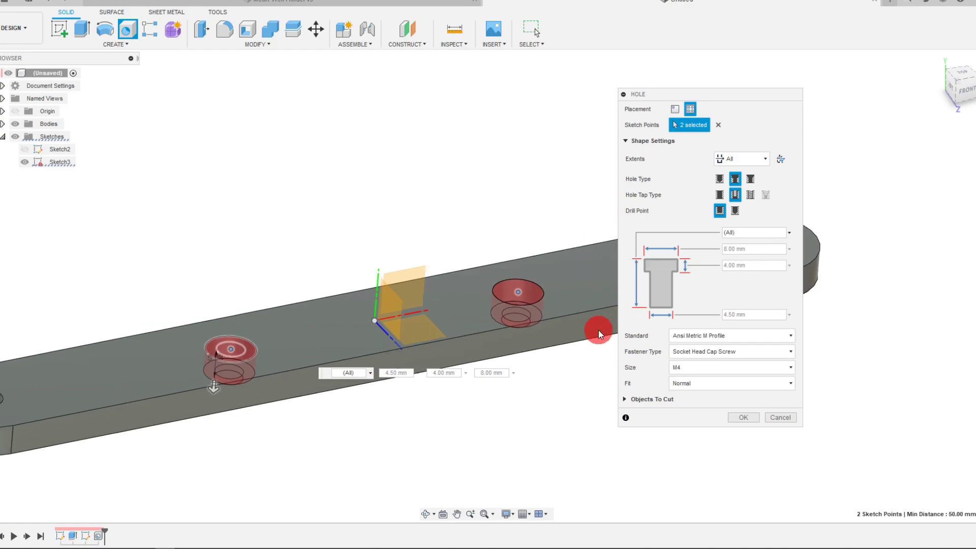
pyautogui.click(745, 418)
# Step: Press-pull the bar's bottom face to an offset of -6.167 mm
pyautogui.keyDown('shift'); pyautogui.moveTo(760, 410); pyautogui.dragTo(200, 29, button='middle'); pyautogui.keyUp('shift')
pyautogui.click(200, 30)
pyautogui.click(458, 286)
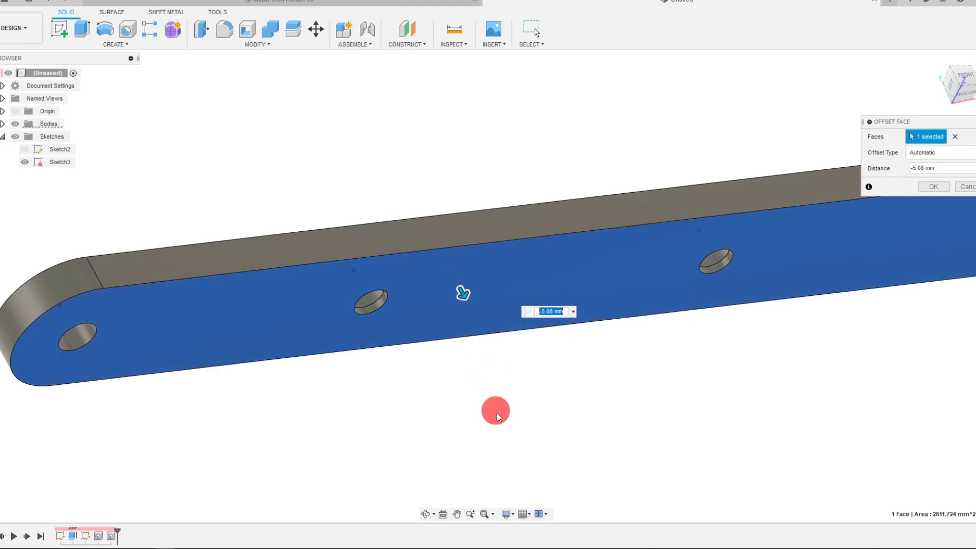
pyautogui.keyDown('shift'); pyautogui.moveTo(486, 408); pyautogui.dragTo(452, 331, button='middle'); pyautogui.keyUp('shift')
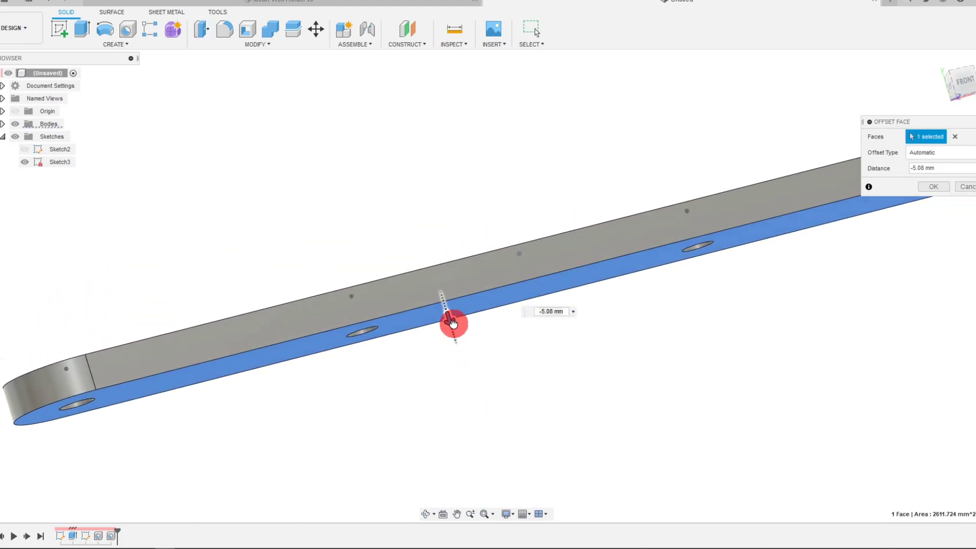
pyautogui.moveTo(453, 323); pyautogui.dragTo(468, 330)
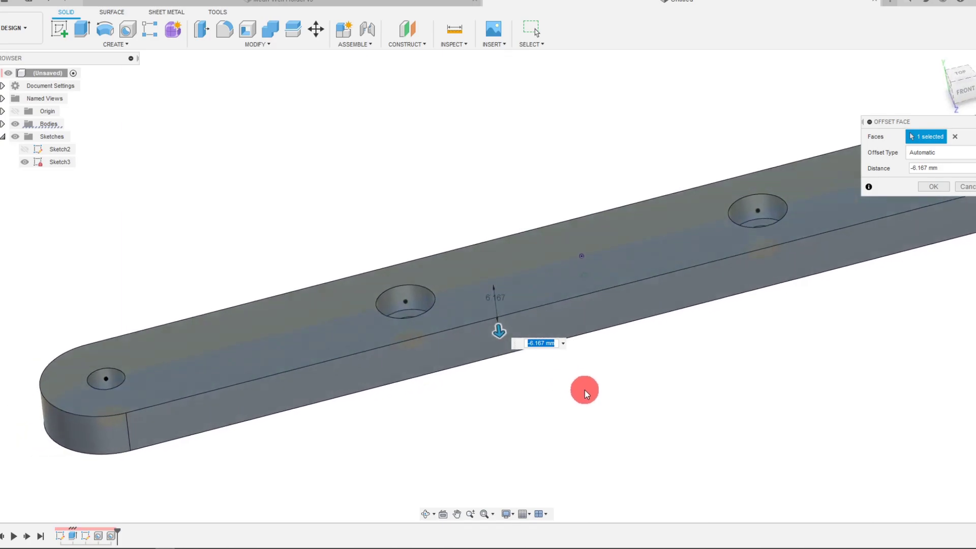